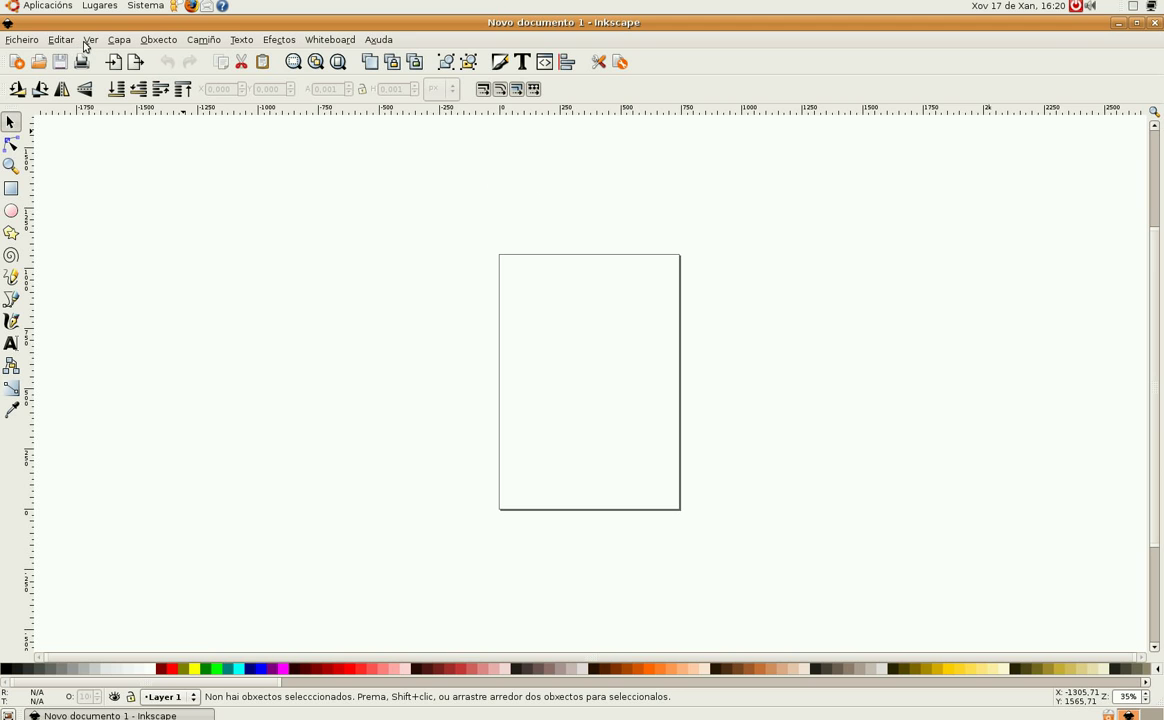
Show the grid (Reixa) over the new document.
key(5)
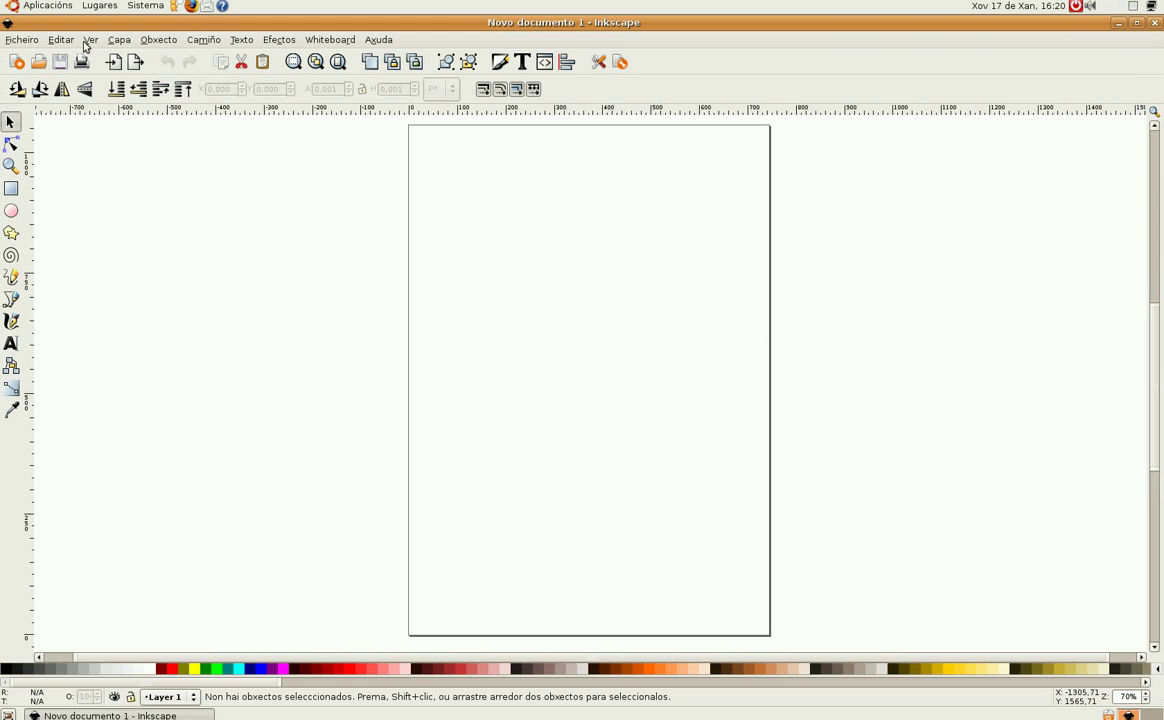
click(91, 40)
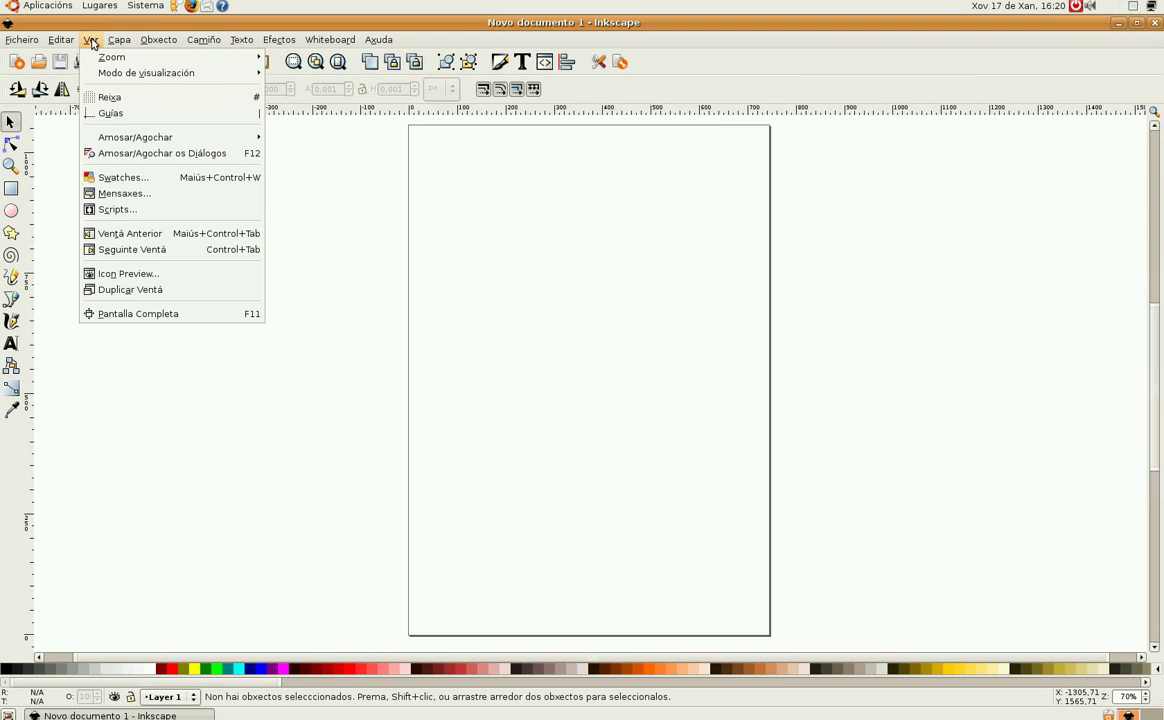
click(109, 98)
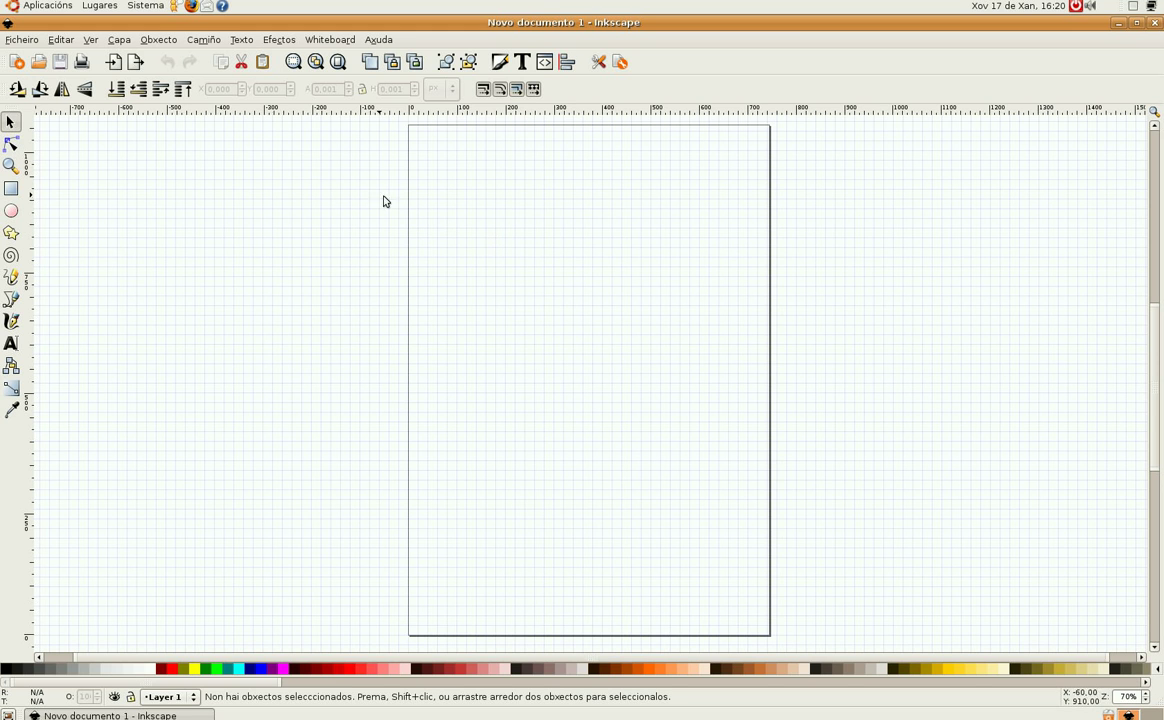
Set the document grid's X and Y spacing to 10 px each in the document properties.
click(39, 44)
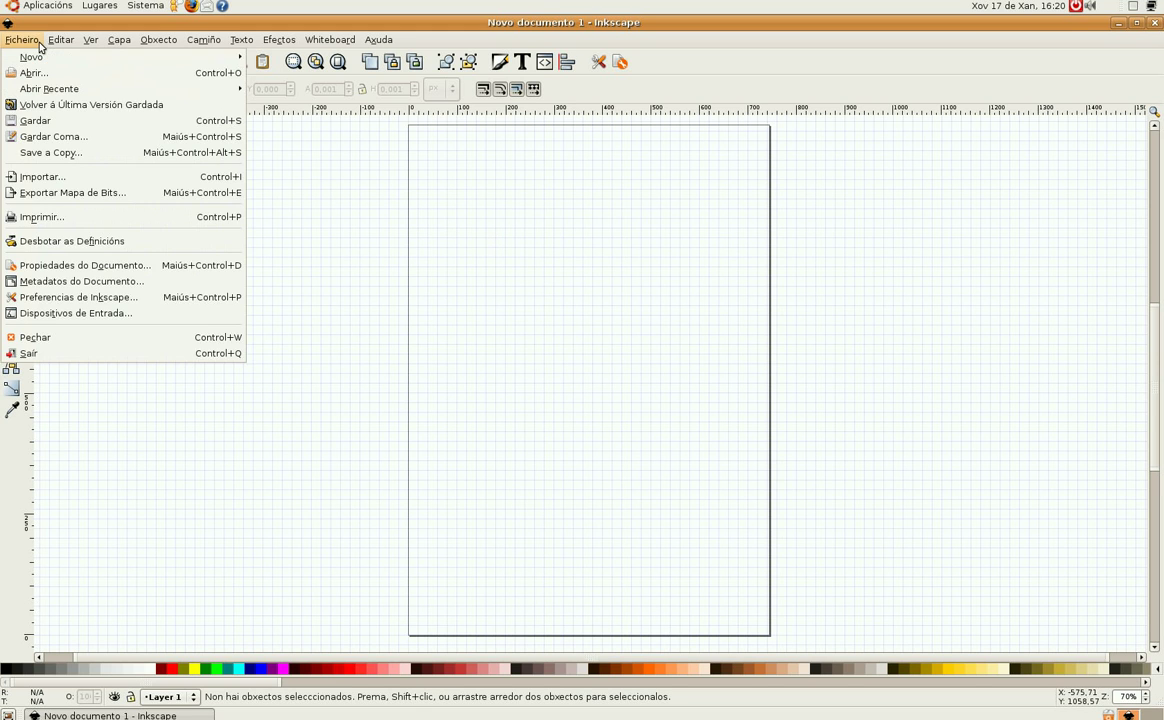
click(95, 266)
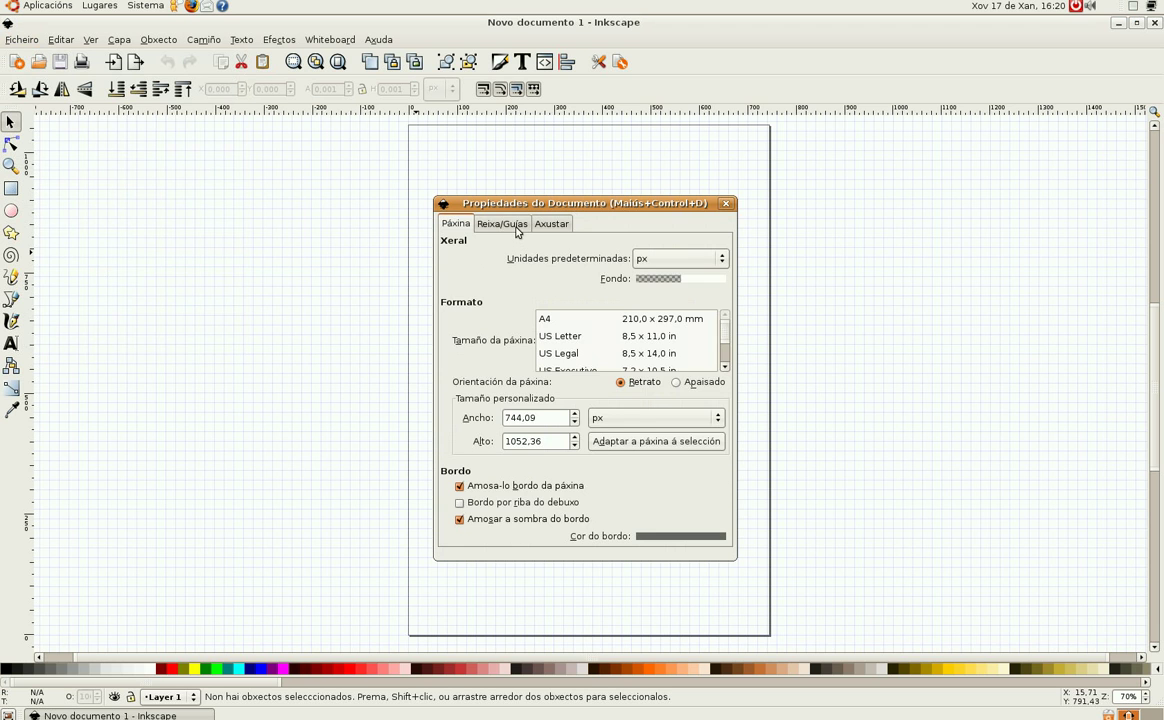
click(516, 228)
click(662, 340)
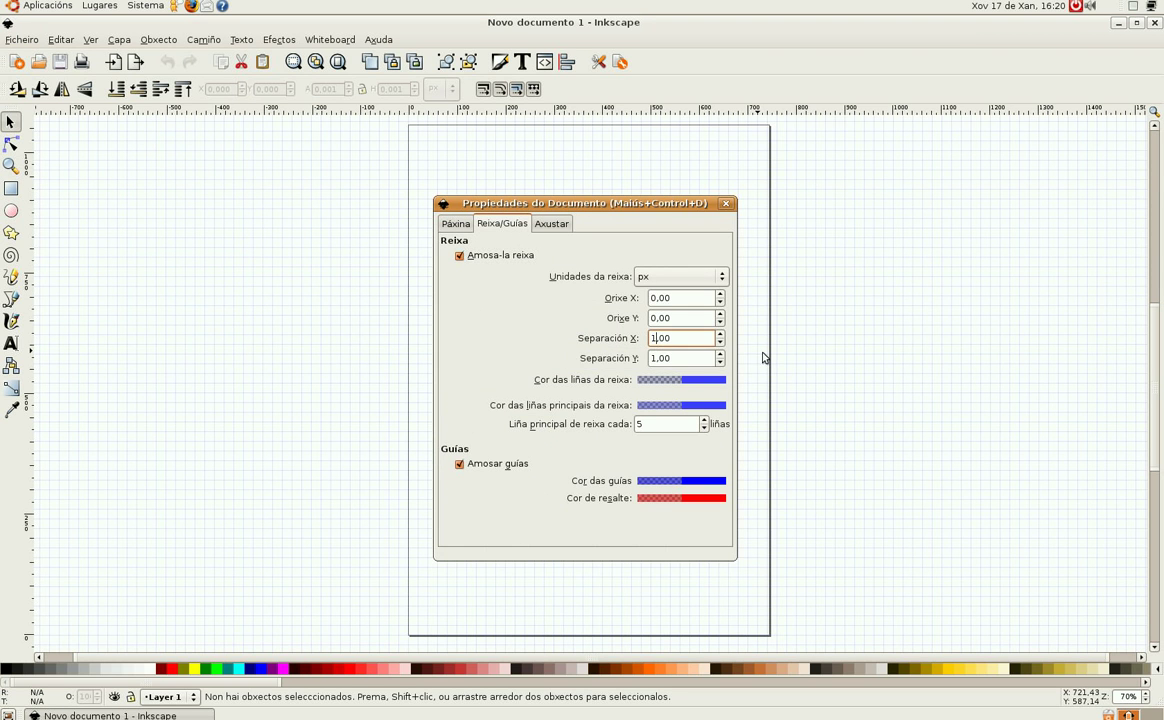
text(0)
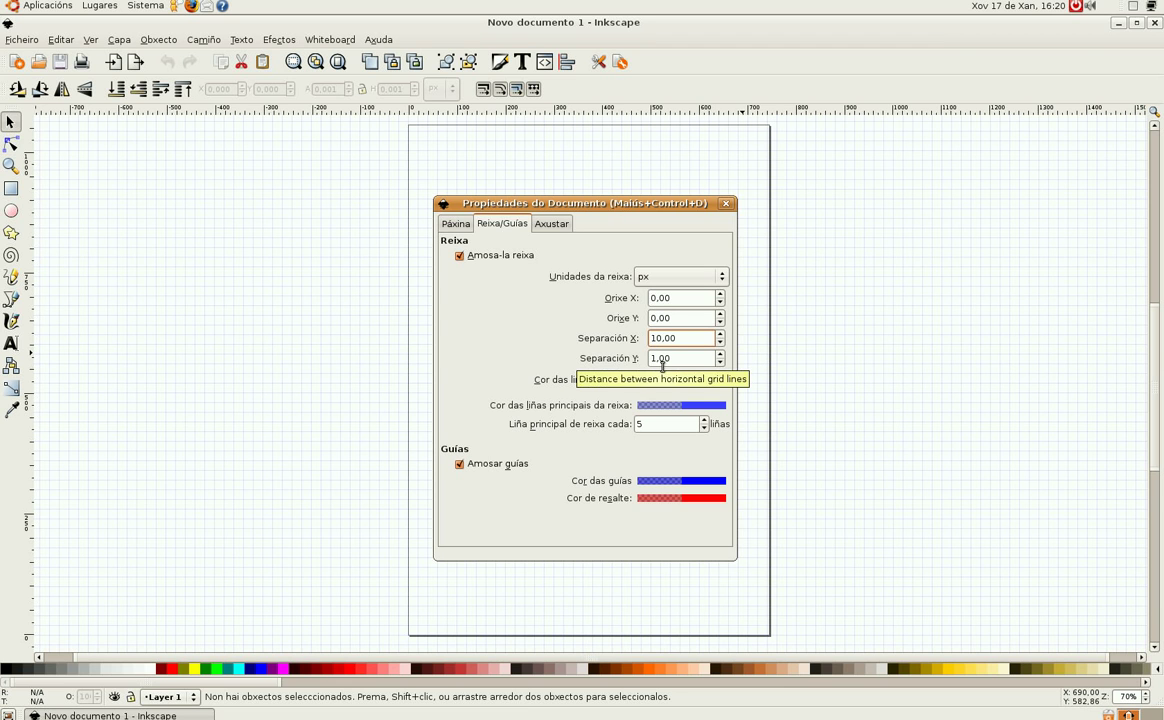
click(663, 362)
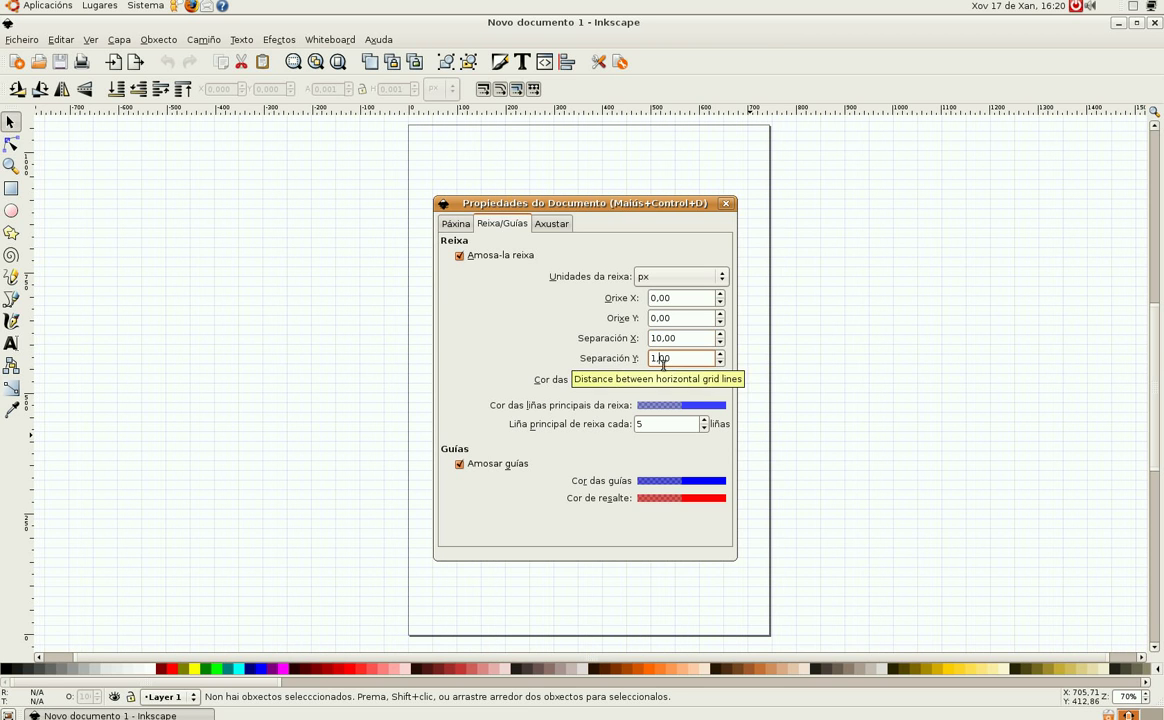
text(0)
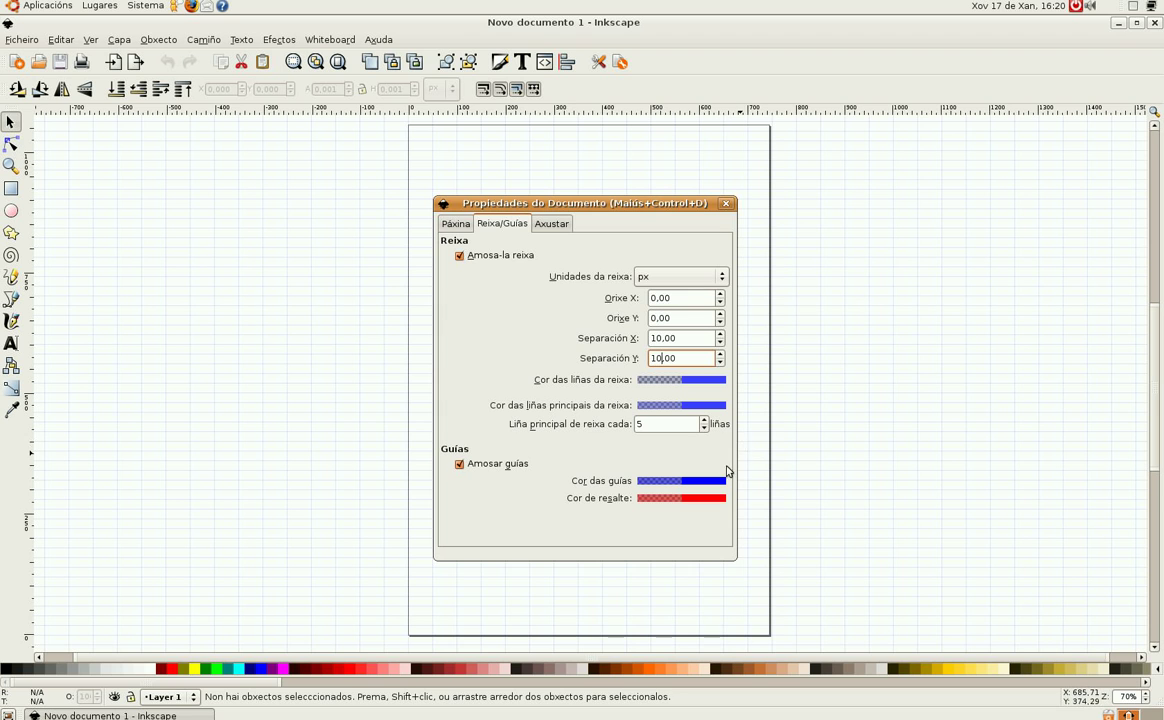
Configure object snapping to object nodes instead of object paths, with "Axustar sempre" enabled.
click(553, 226)
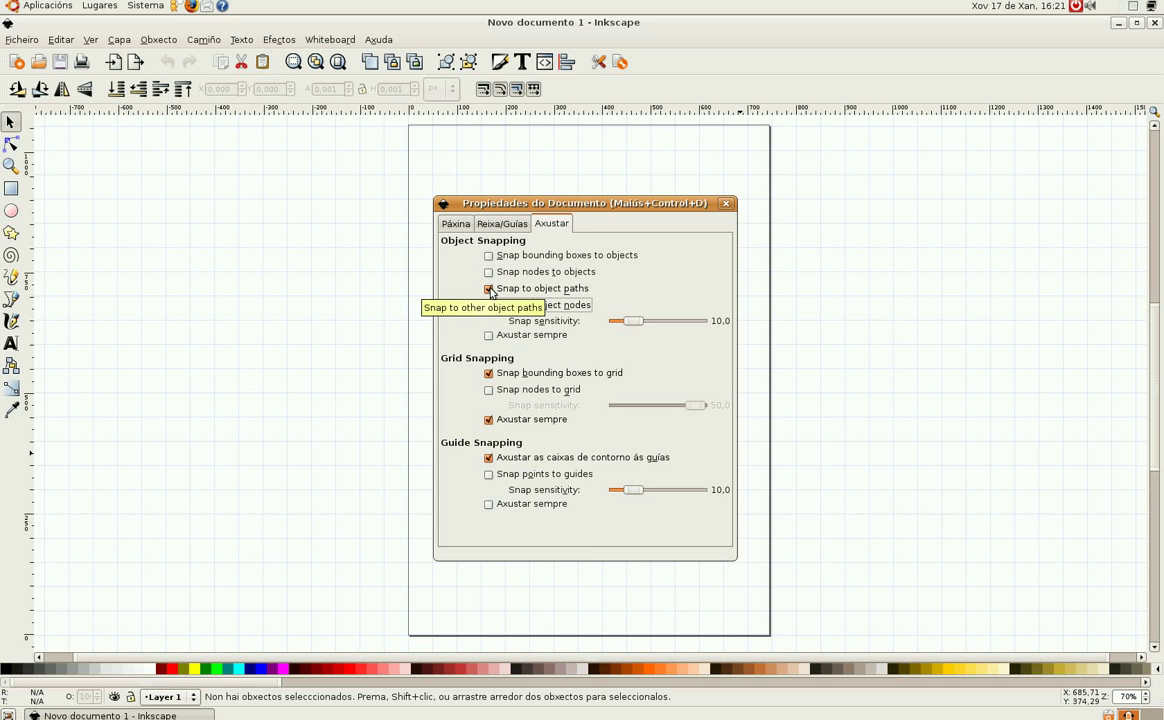
click(489, 290)
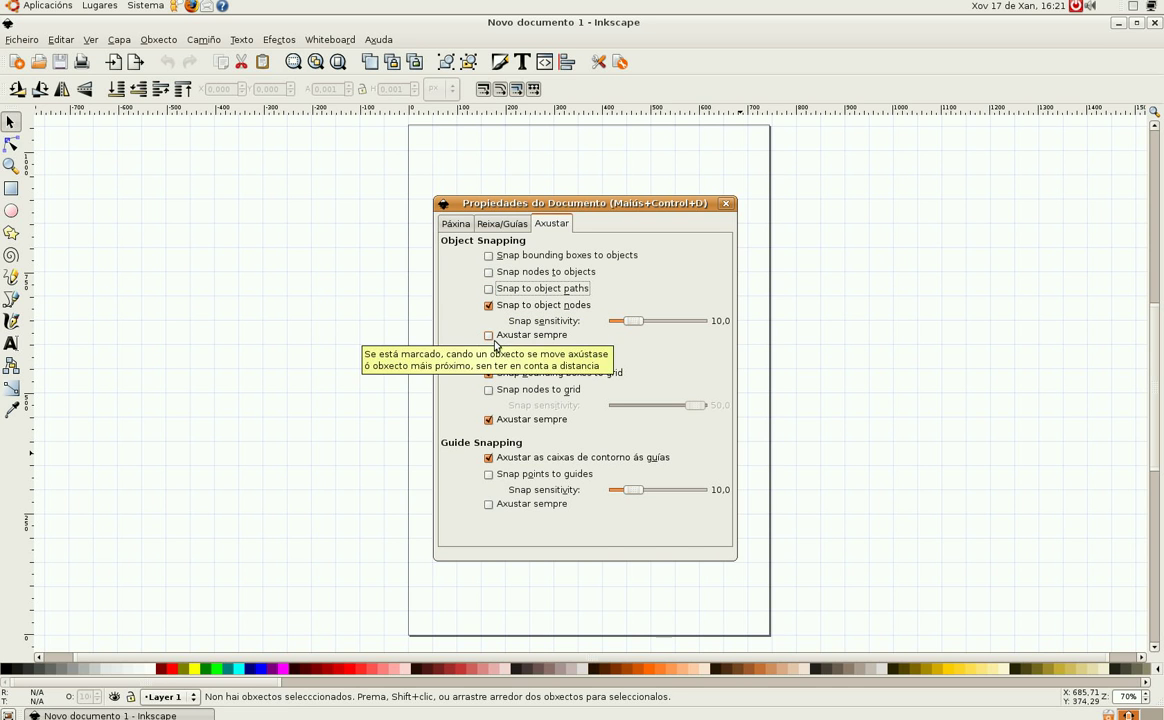
click(494, 340)
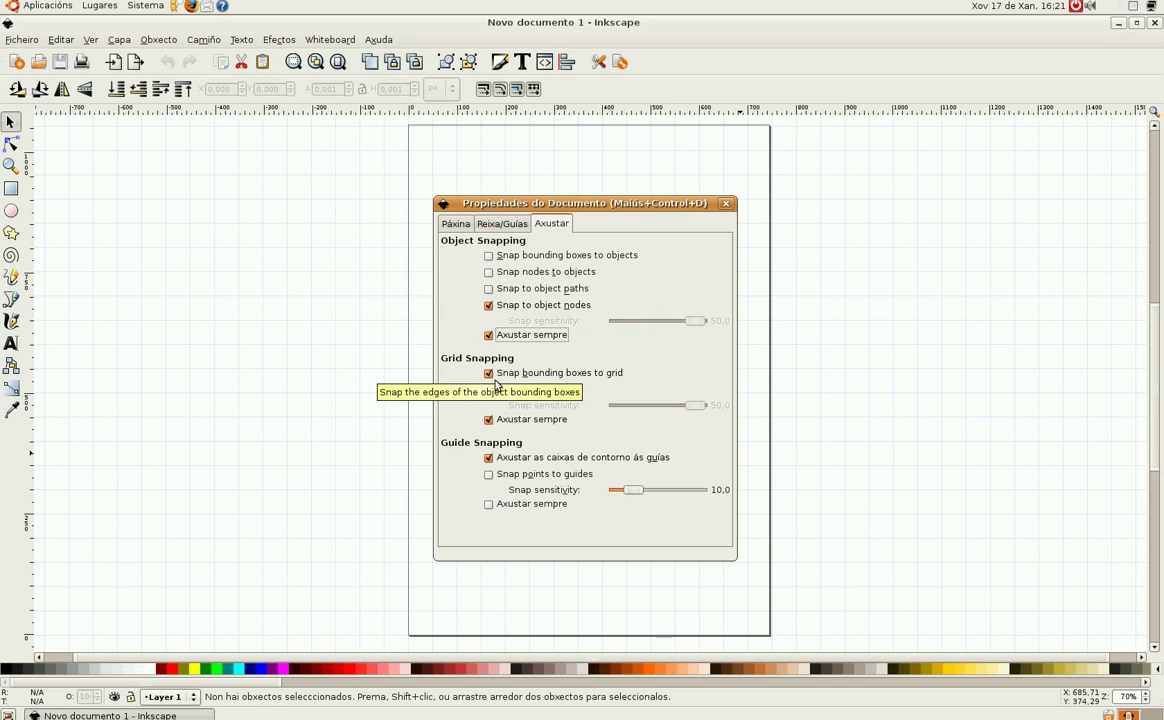
Make nodes rather than bounding boxes snap to the grid, turn off bounding-box snapping to guides, and close the document properties.
click(495, 378)
click(494, 391)
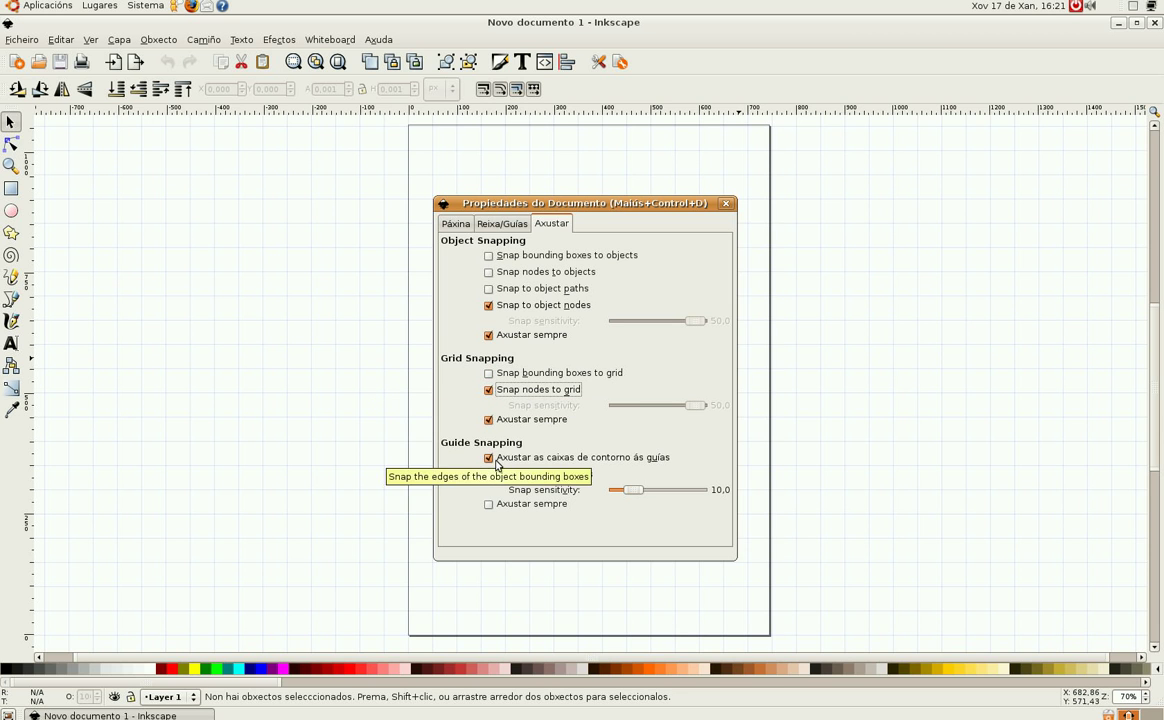
click(494, 459)
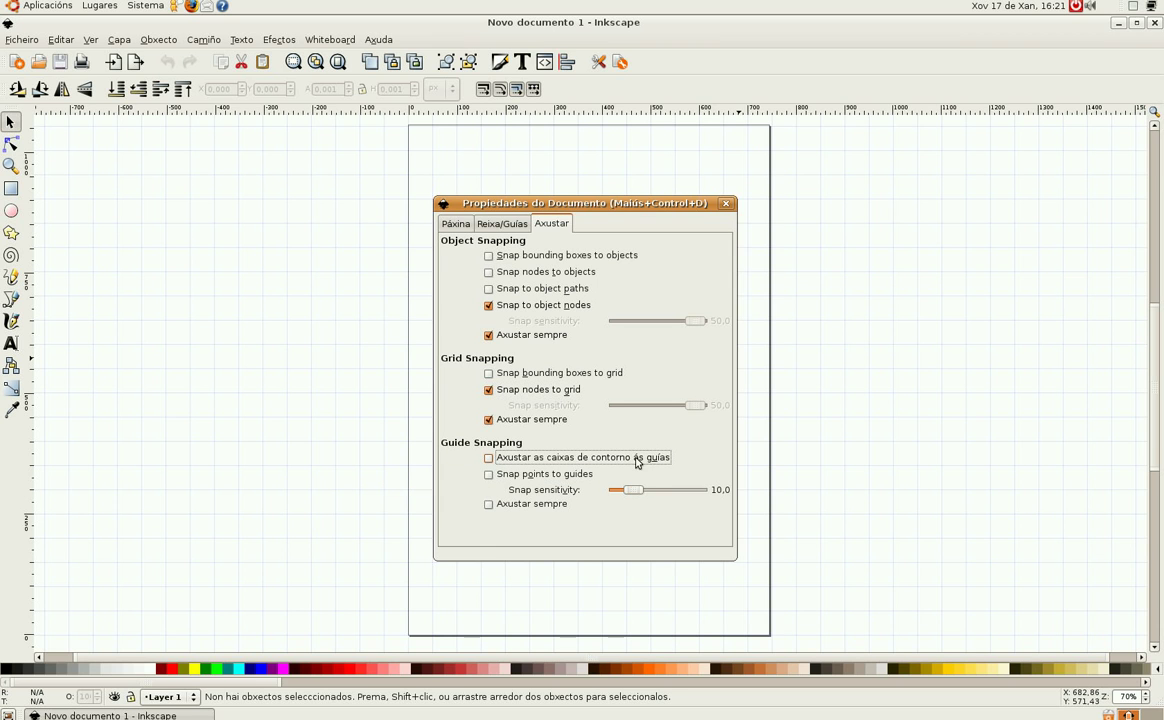
click(727, 204)
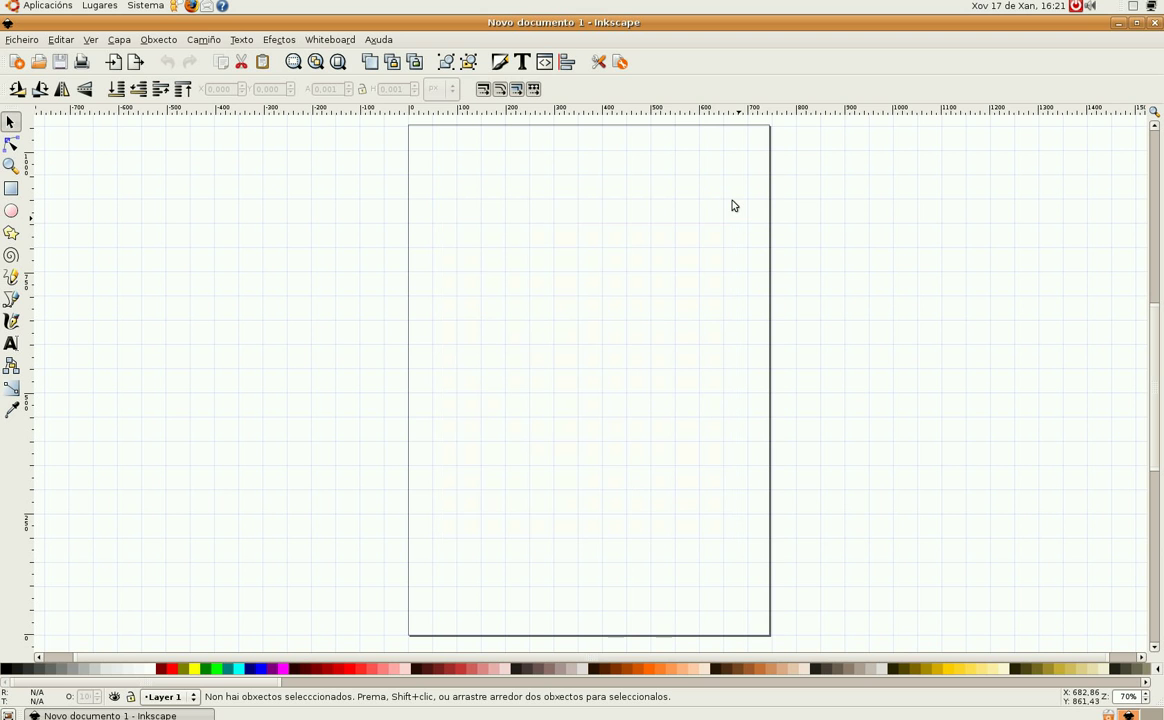
Draw a green 100 × 100 px square on the grid, spanning 100 to 200 px horizontally and 800 to 900 px vertically.
key(ctrl)
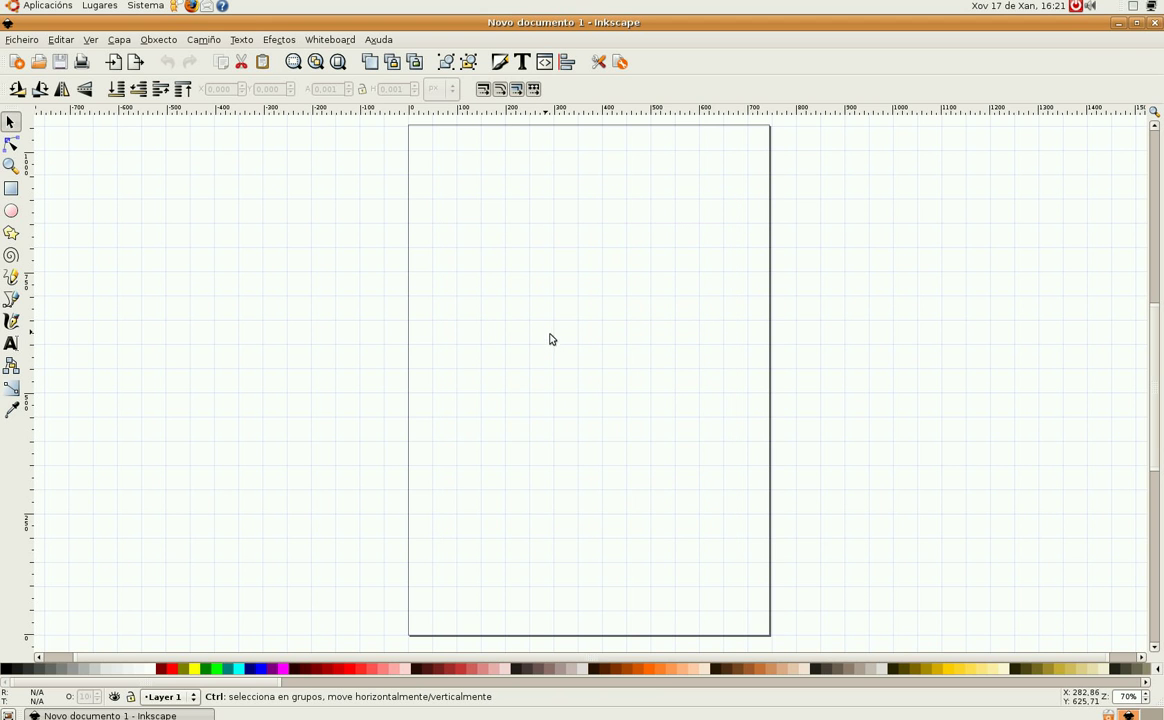
scroll(553, 335, up, 1)
scroll(520, 319, up, 1)
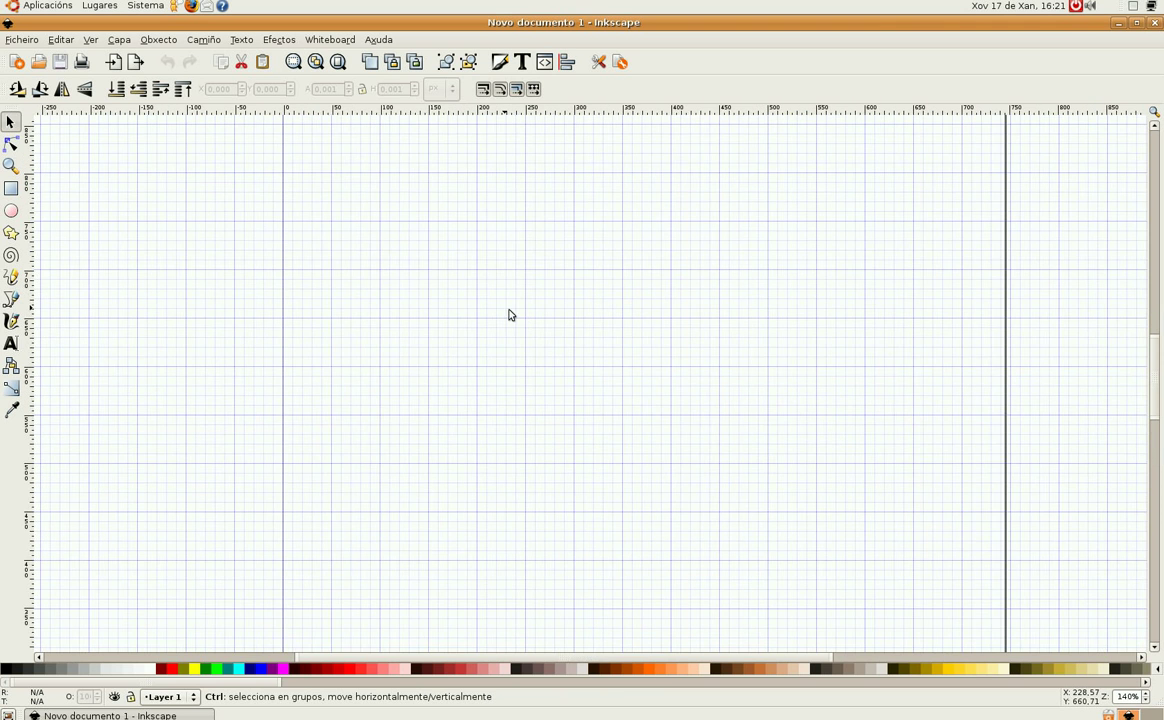
scroll(509, 315, up, 1)
scroll(450, 300, up, 1)
scroll(353, 296, left, 2)
scroll(411, 390, right, 1)
scroll(351, 418, up, 3)
scroll(358, 470, down, 3)
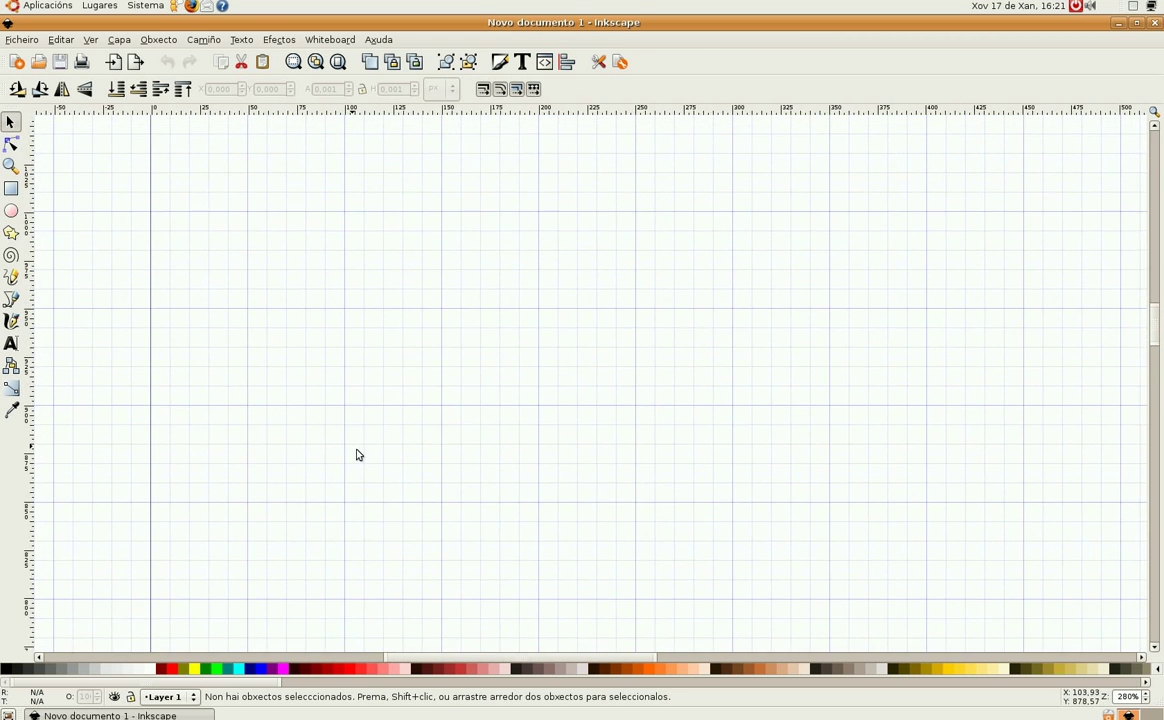
click(11, 188)
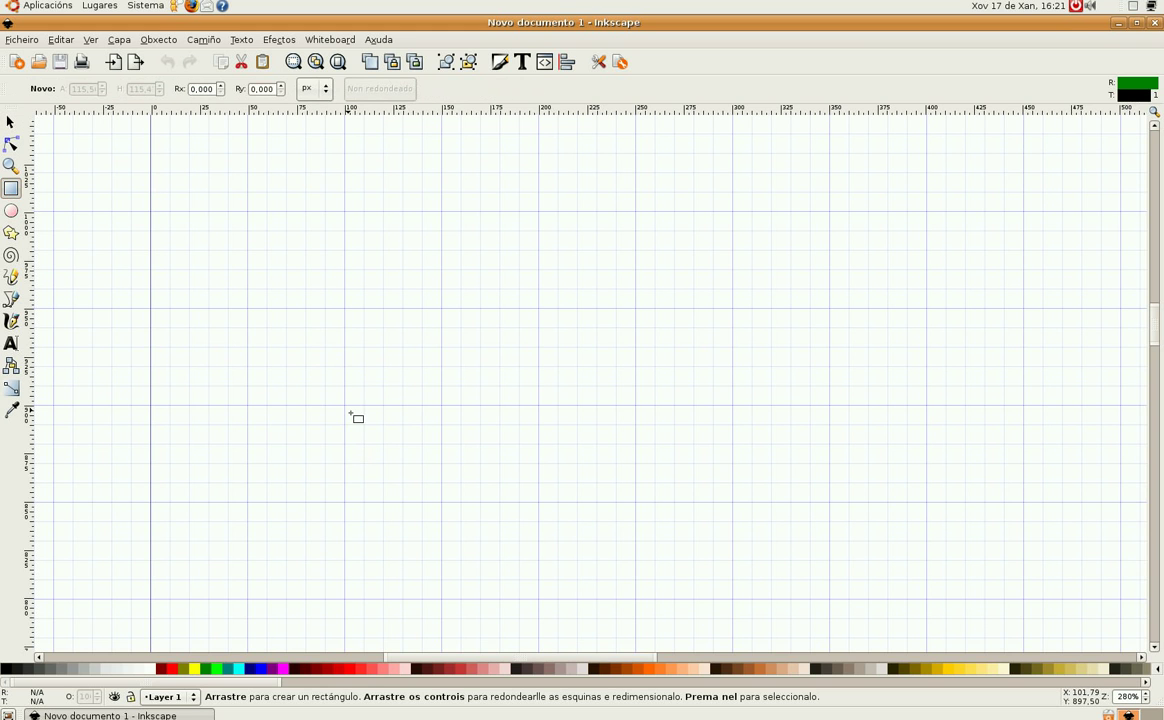
drag(349, 411, 541, 596)
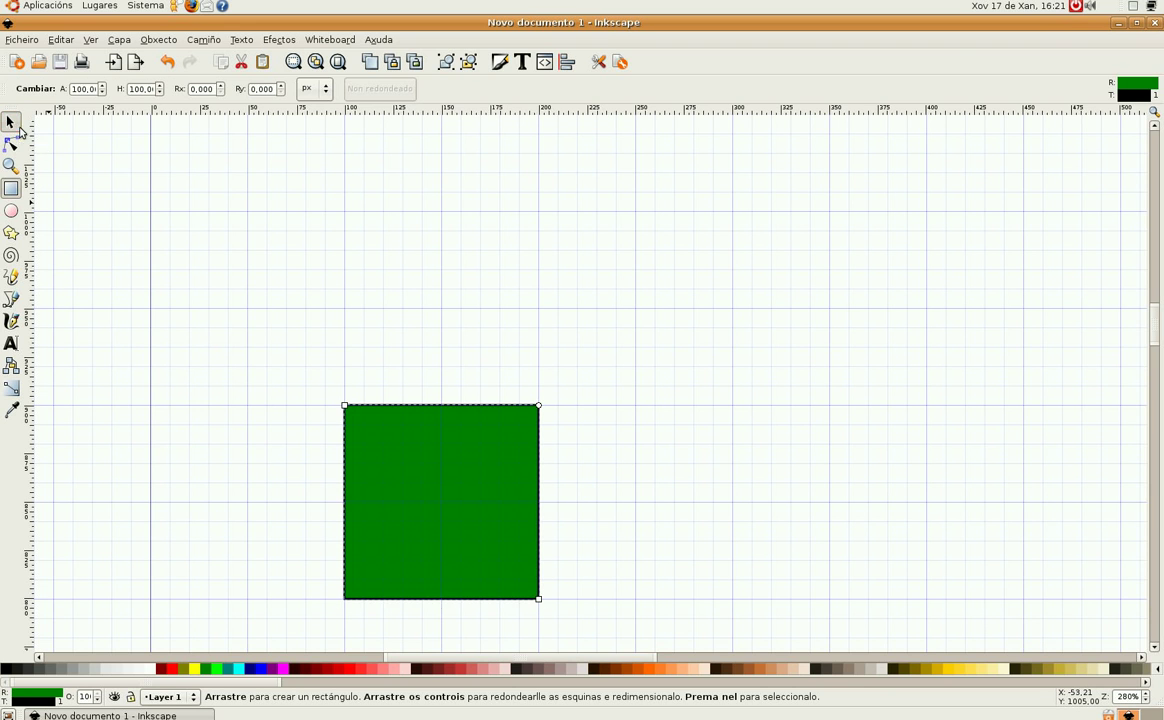
Duplicate the square twice, placing one copy directly above the original and the other directly to its right.
click(19, 128)
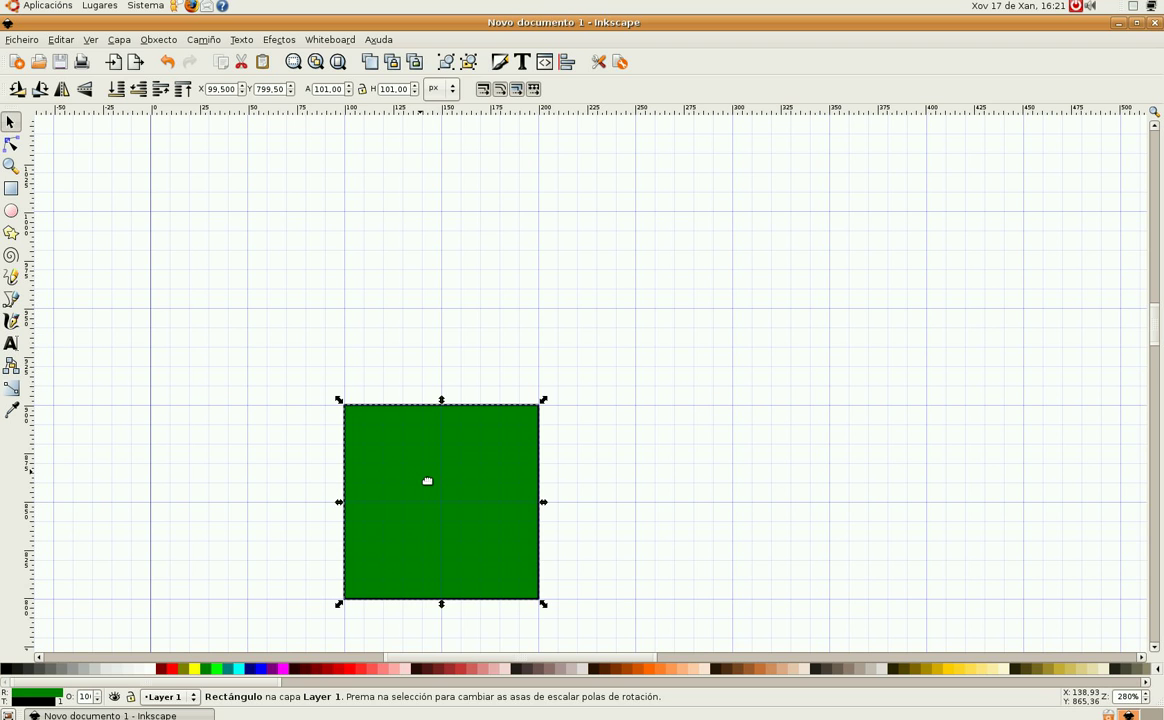
key(ctrl)
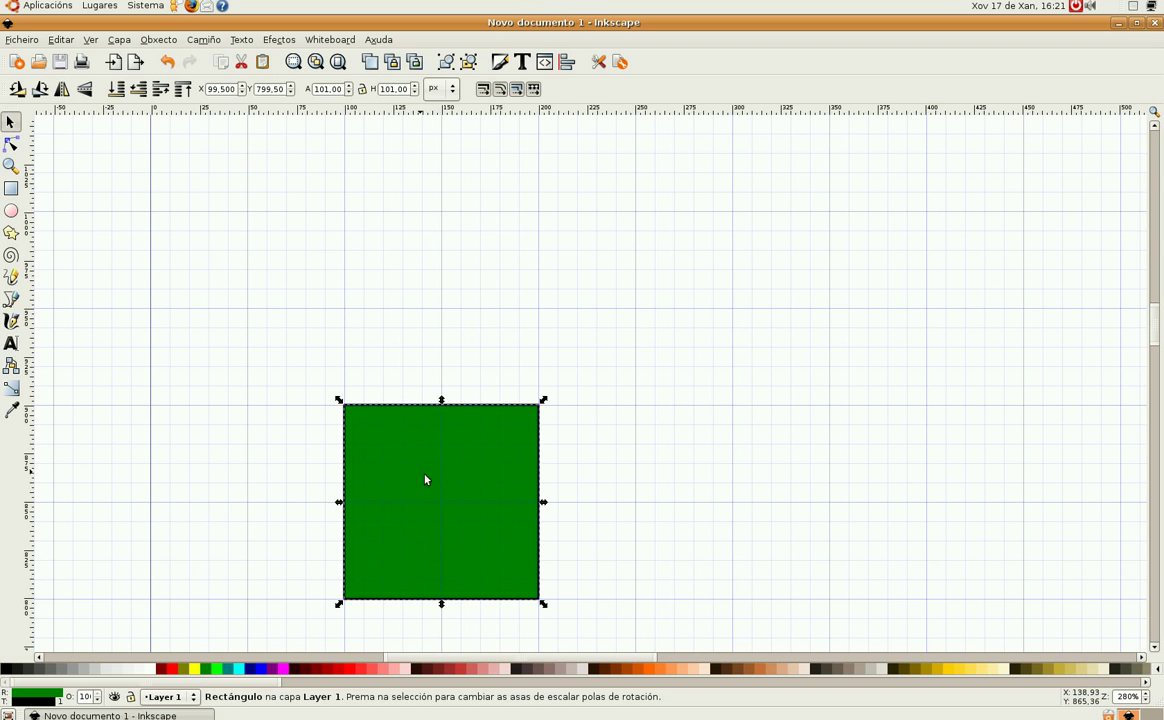
drag(438, 514, 446, 305)
drag(447, 483, 656, 496)
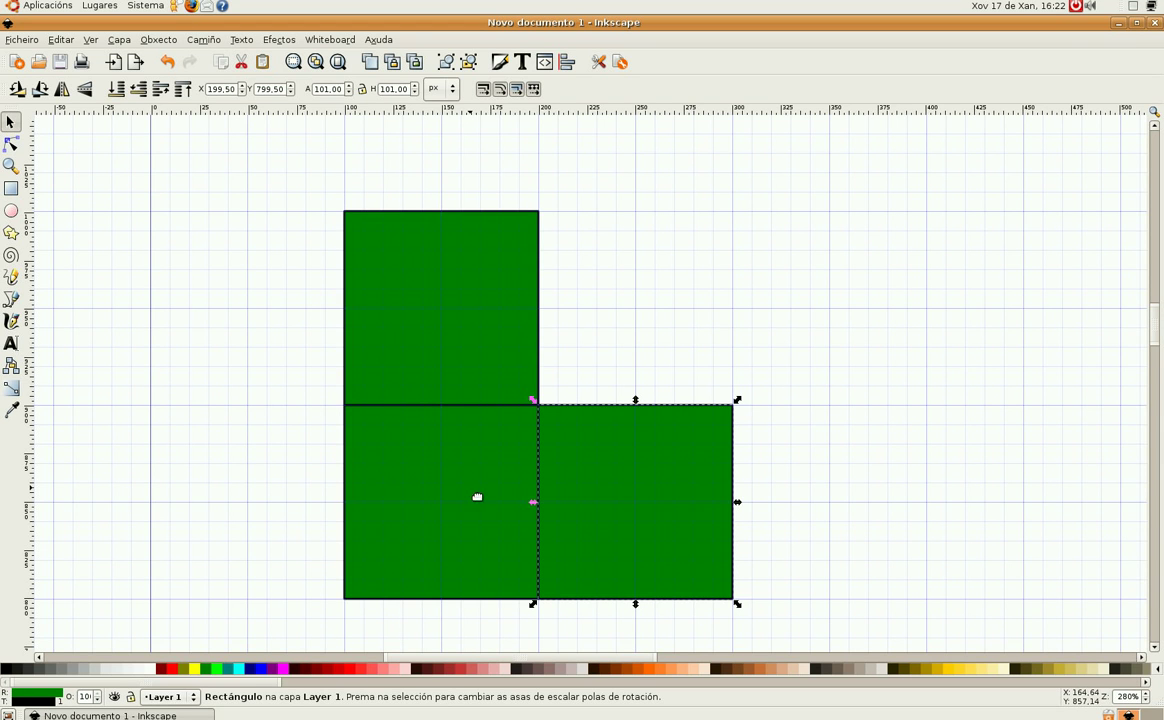
Move the original square's rotation centre to its lower-right corner.
click(477, 497)
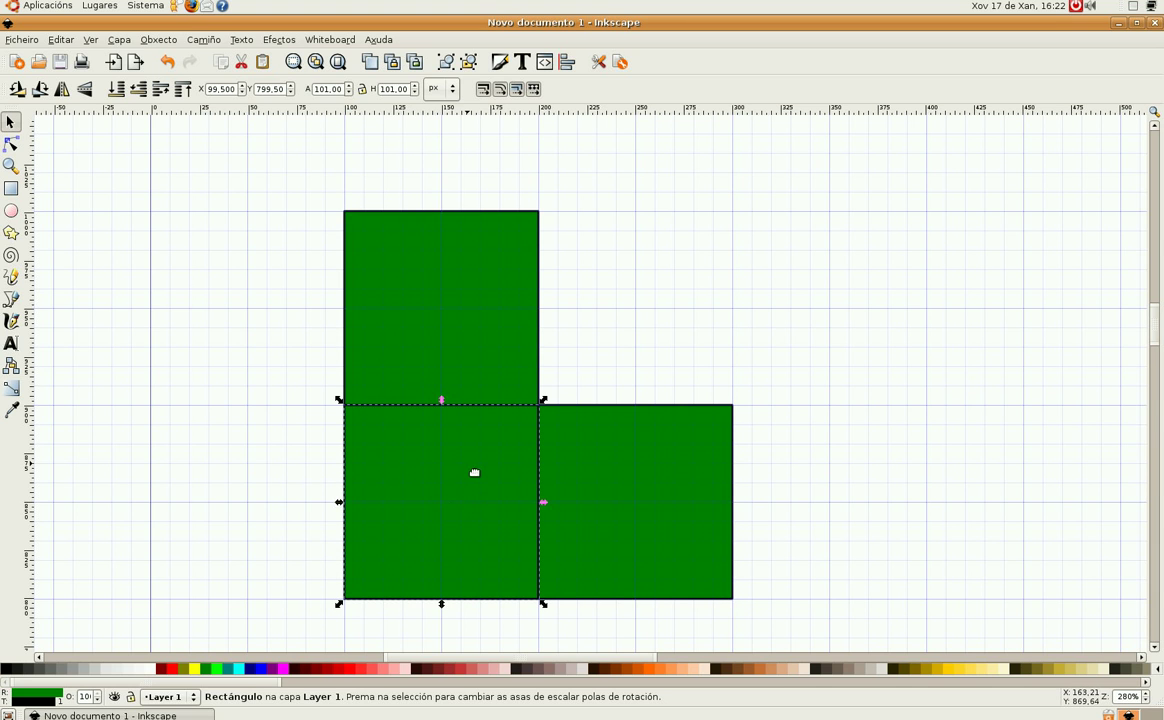
click(474, 472)
drag(445, 511, 510, 581)
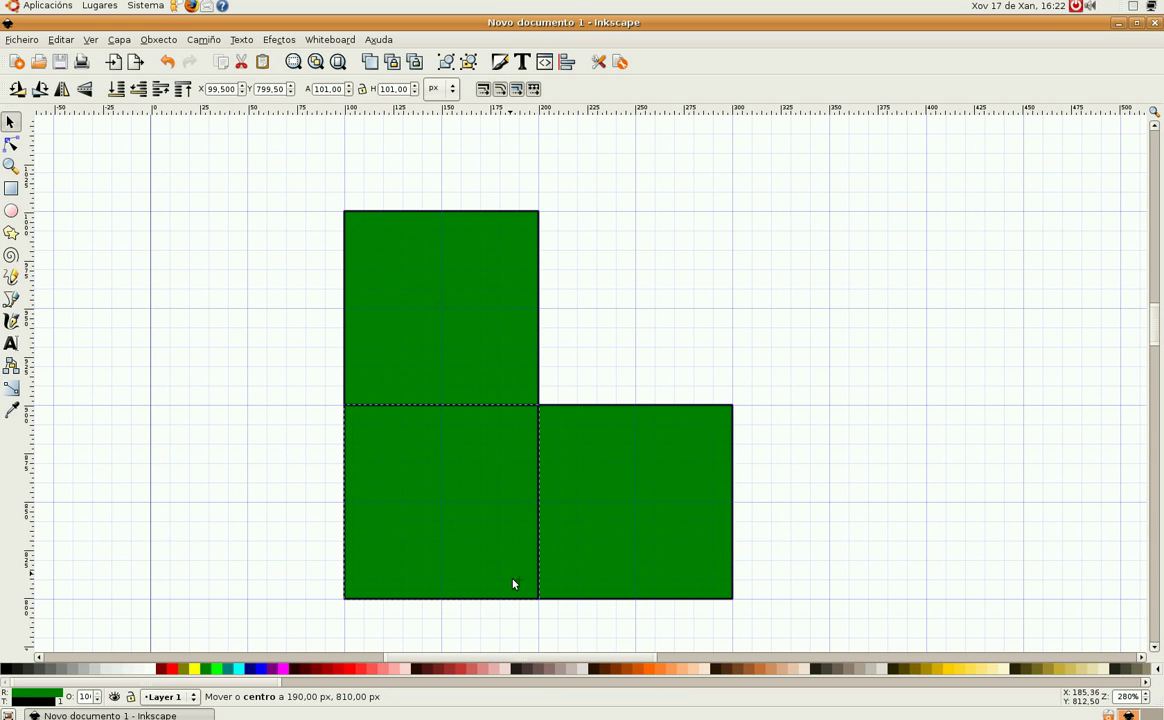
drag(521, 594, 535, 604)
click(449, 514)
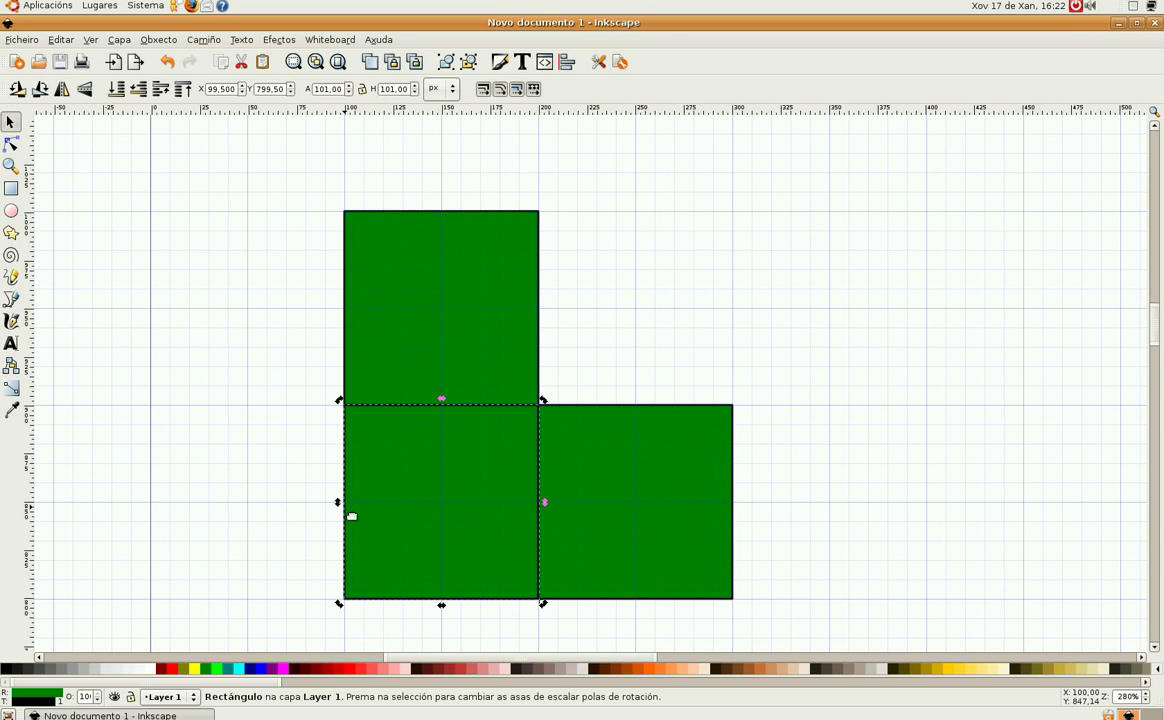
Skew the original square vertically with snapped angle, raising its left edge about 58 px while its right edge stays fixed.
key(ctrl)
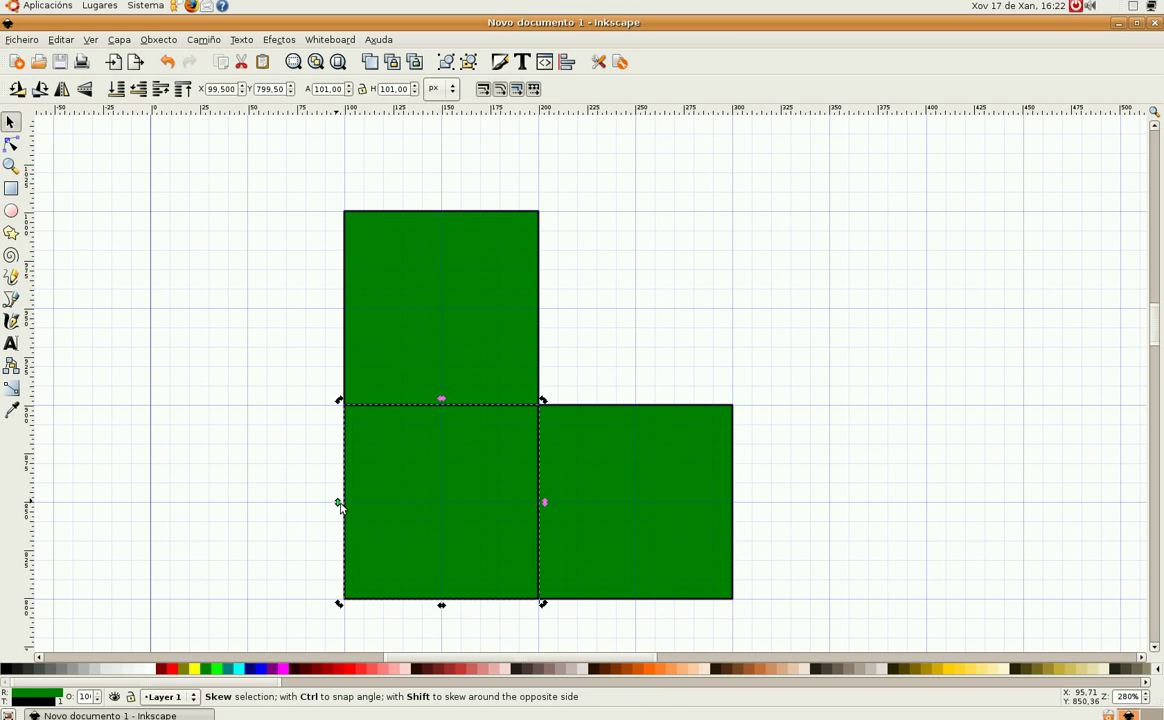
key(ctrl)
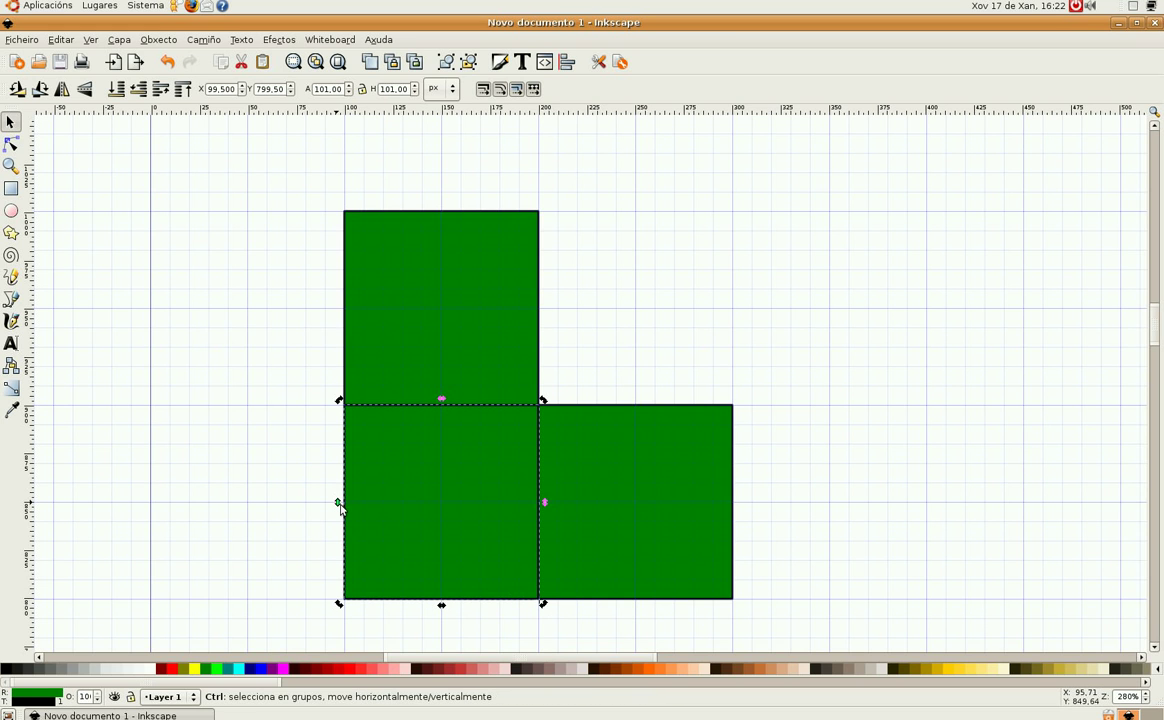
drag(339, 503, 354, 417)
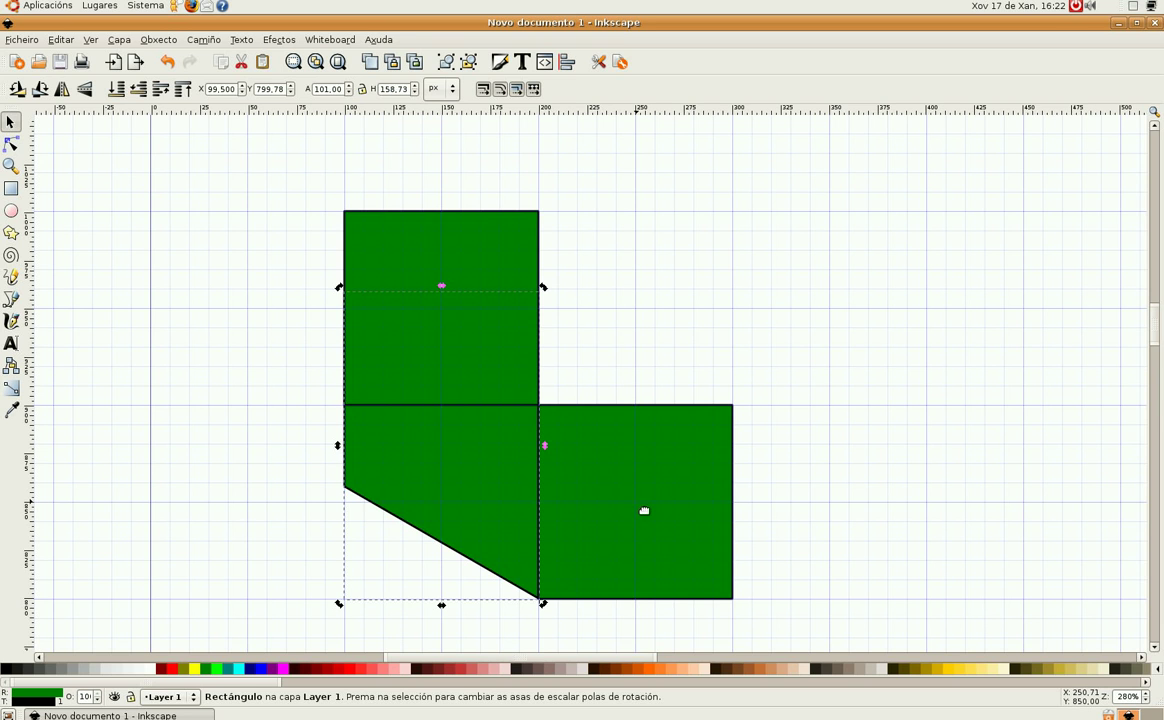
Move the right square's rotation centre to its lower-left corner and skew it vertically, raising its right edge about 58 px.
click(644, 511)
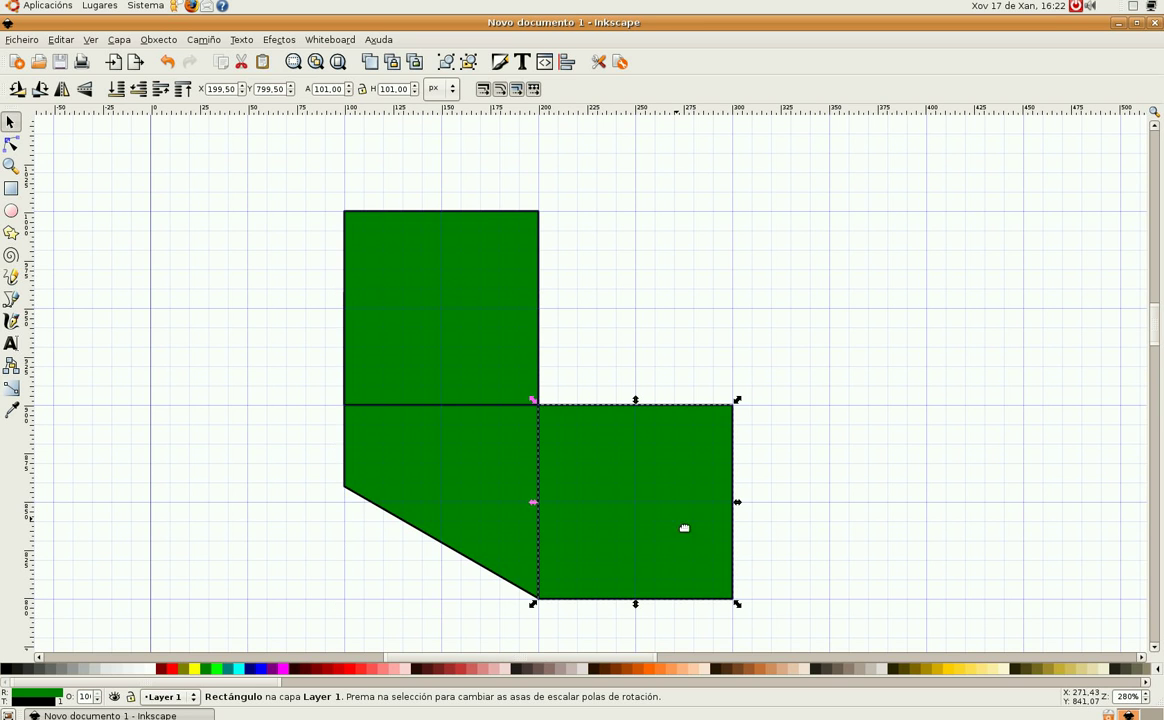
click(660, 515)
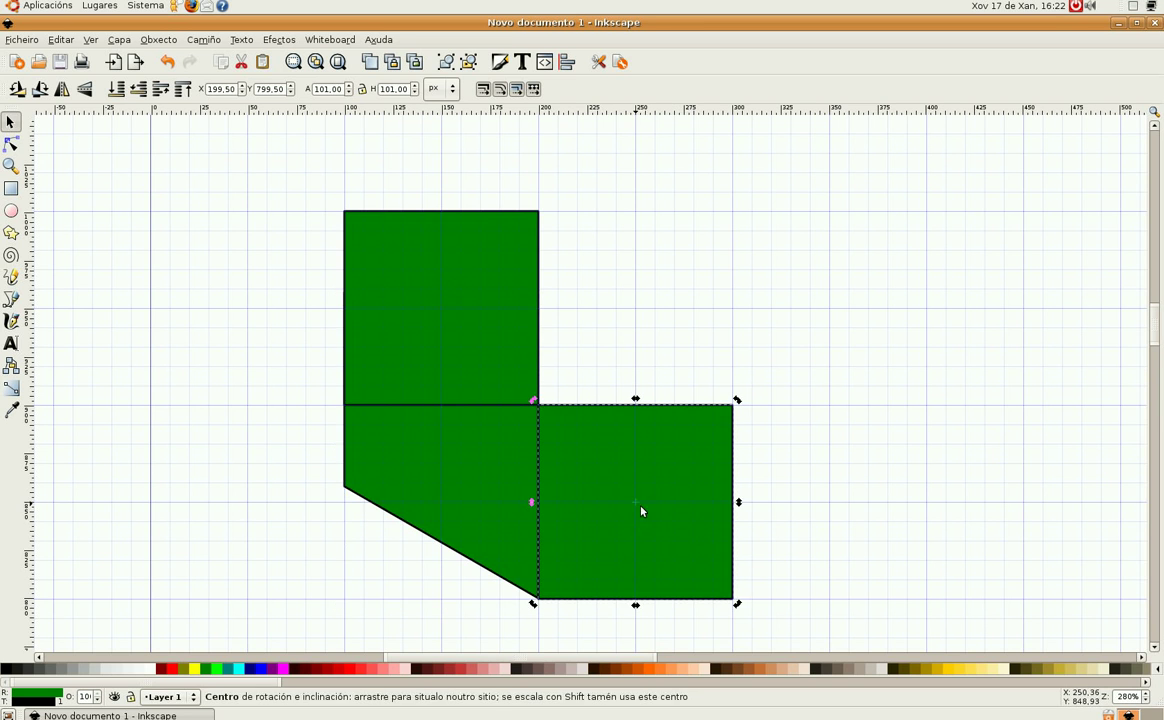
drag(637, 503, 548, 603)
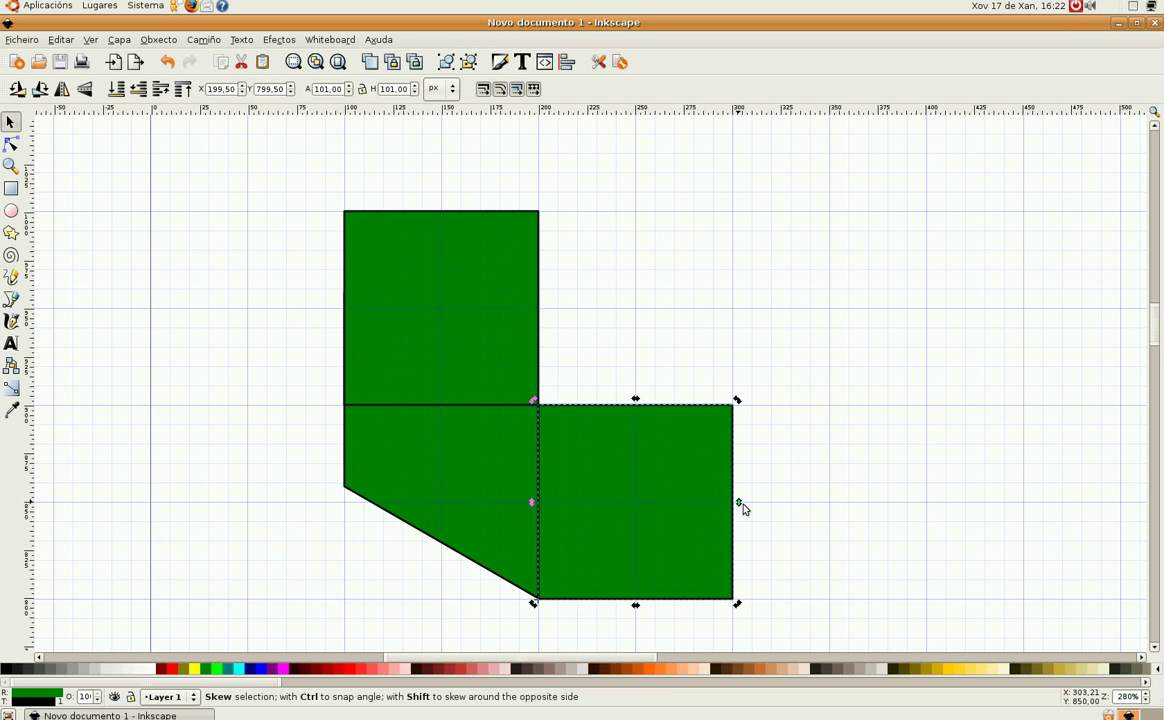
drag(742, 509, 740, 416)
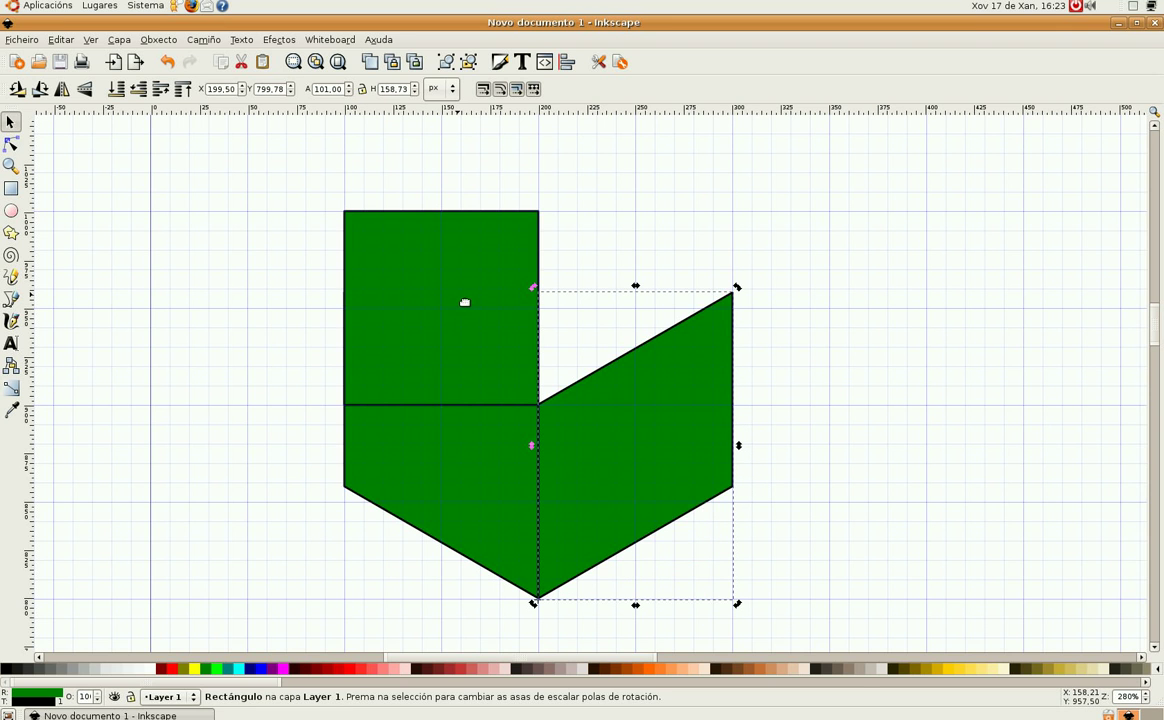
Move the upper square's rotation centre to its lower-right corner.
click(465, 302)
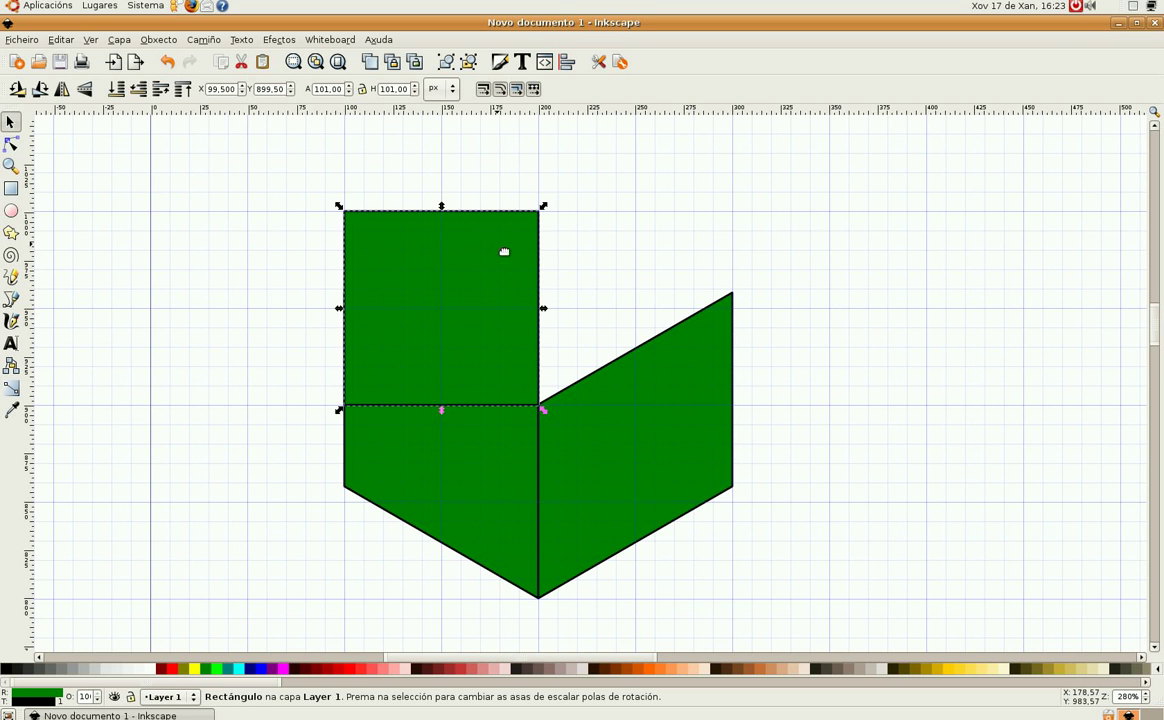
click(463, 250)
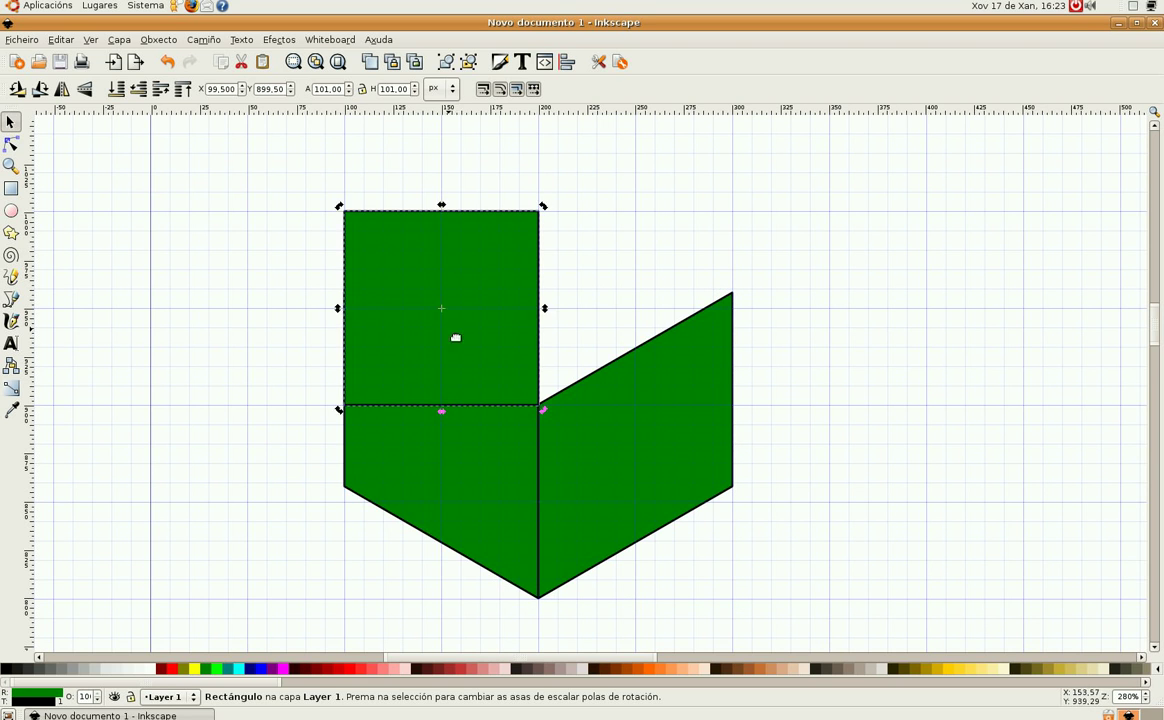
drag(447, 318, 540, 408)
Try to form the top face by skewing the upper square rightward and rotating it clockwise, and undo both transformations.
drag(447, 208, 542, 227)
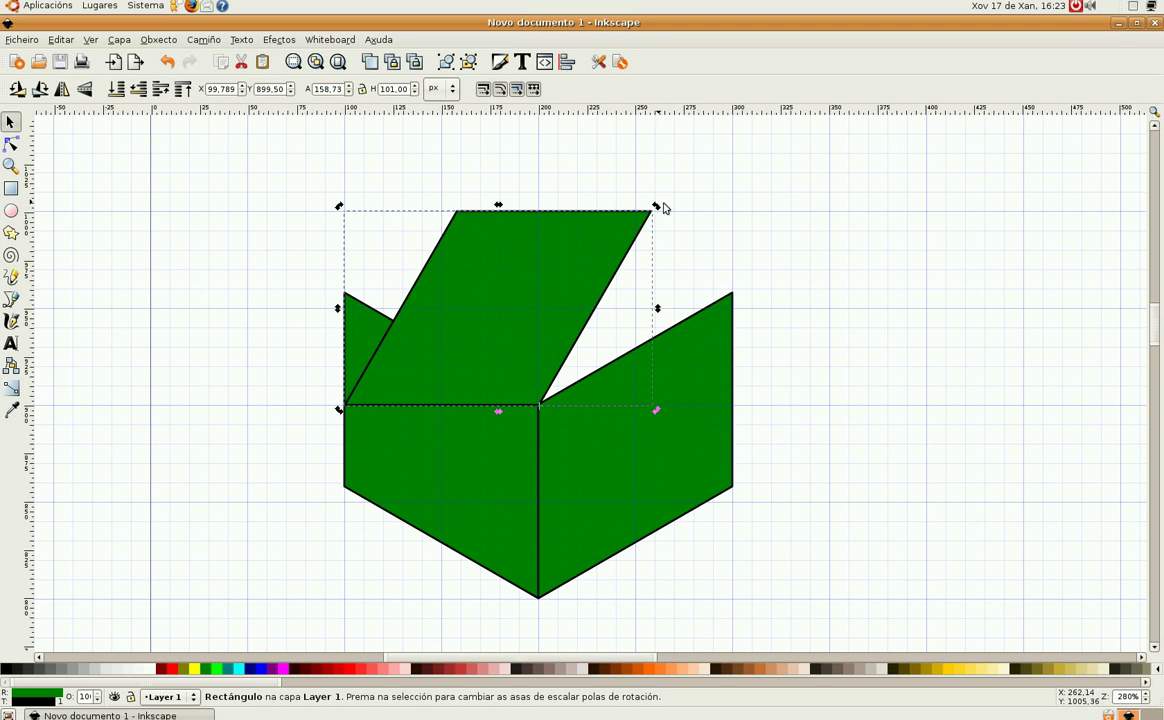
drag(660, 207, 748, 265)
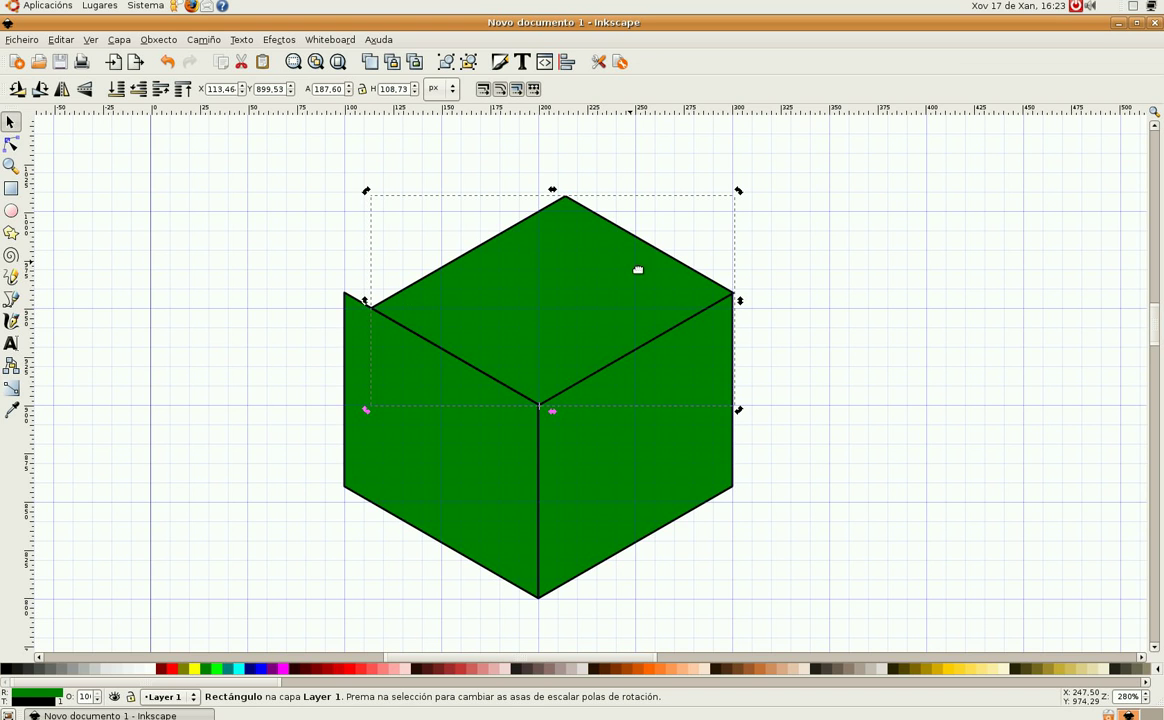
key(ctrl)
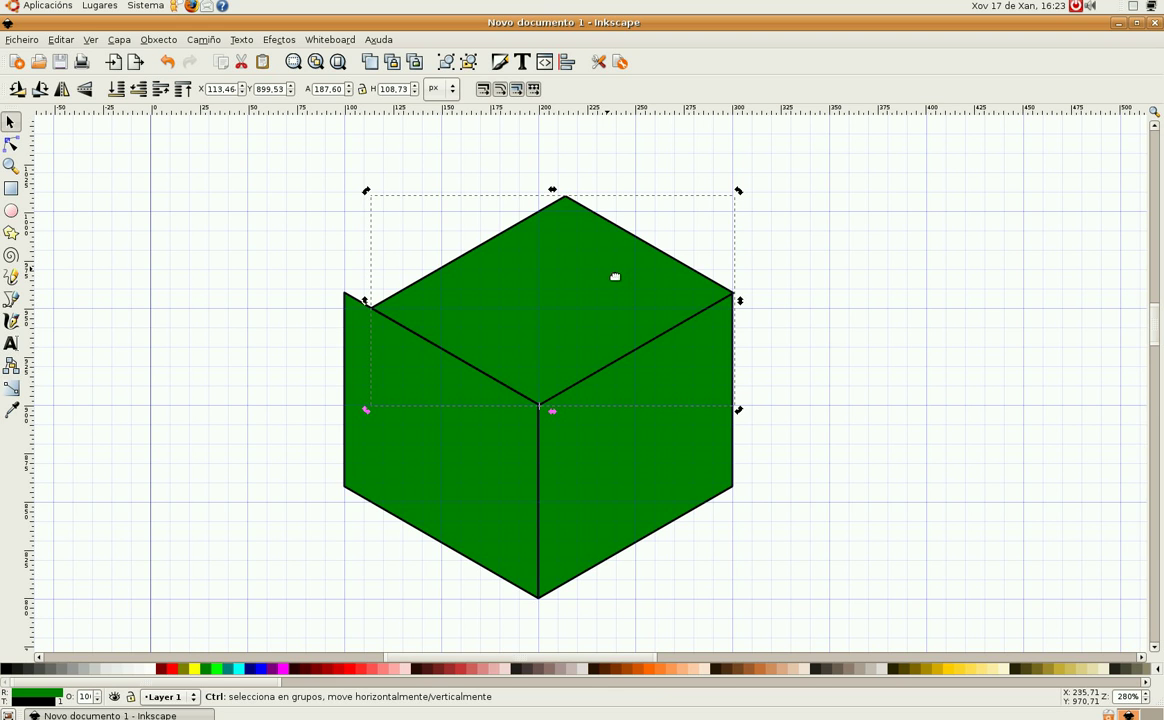
key(ctrl+z)
key(ctrl+z)
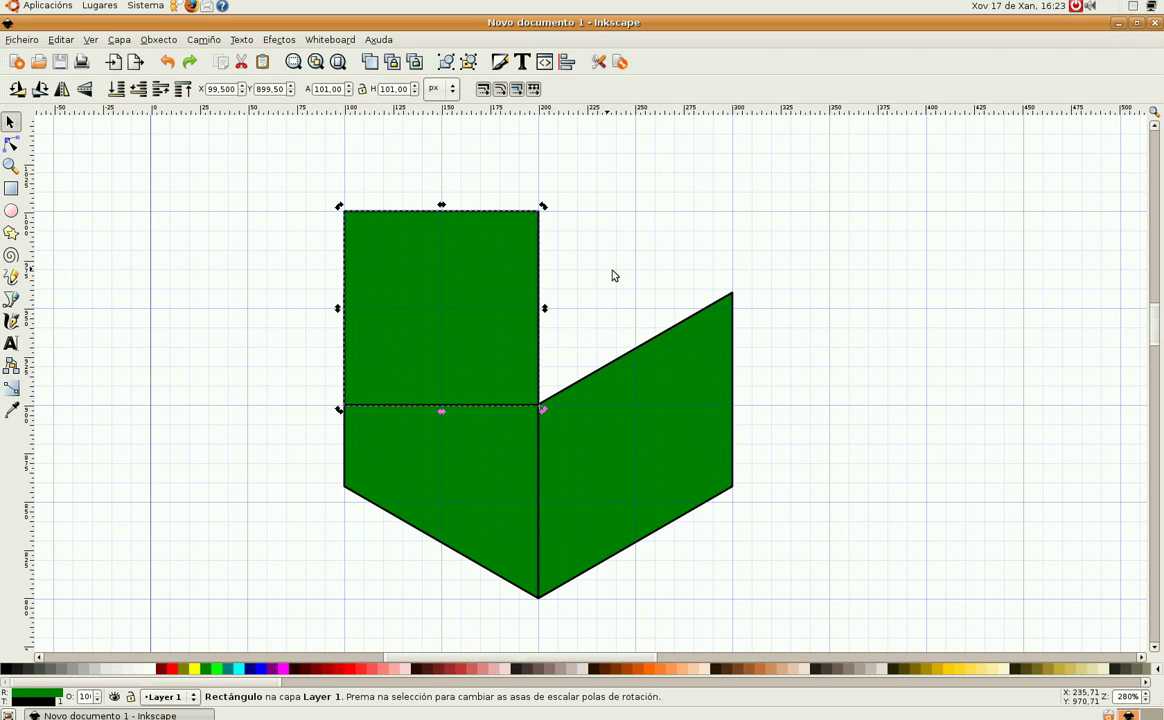
Widen the upper square by 15.5% with a Transform scale and shift it left until its right edge meets the lower faces' shared corner.
right_click(477, 296)
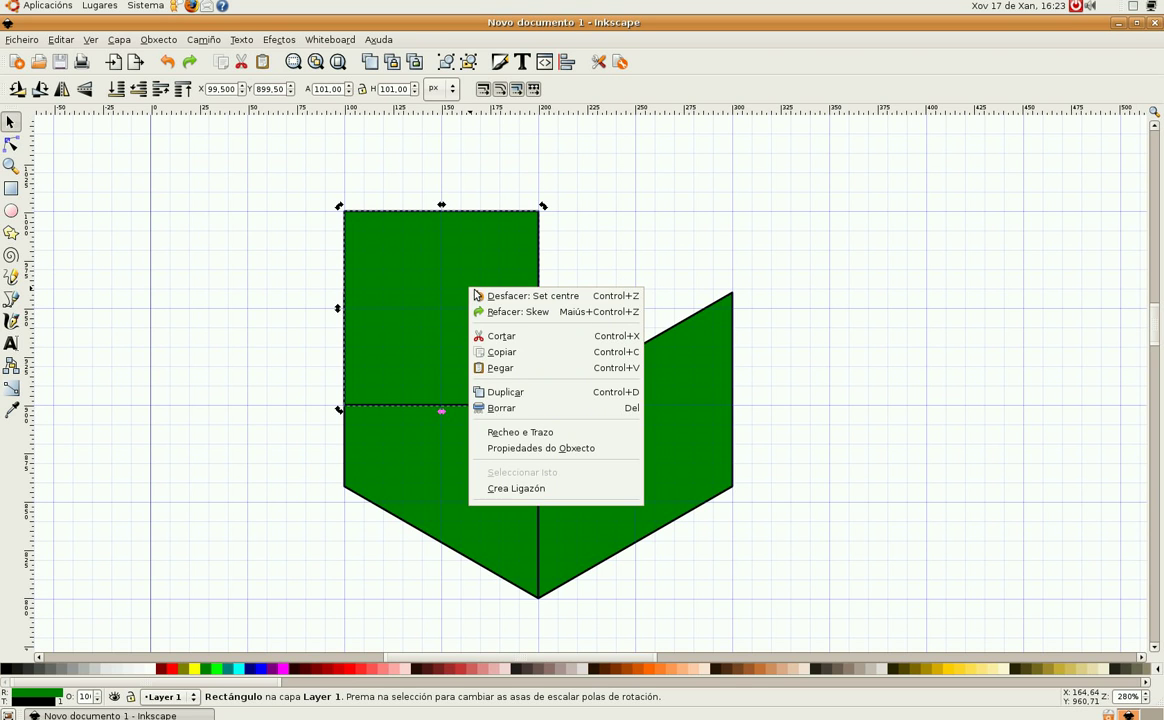
click(440, 270)
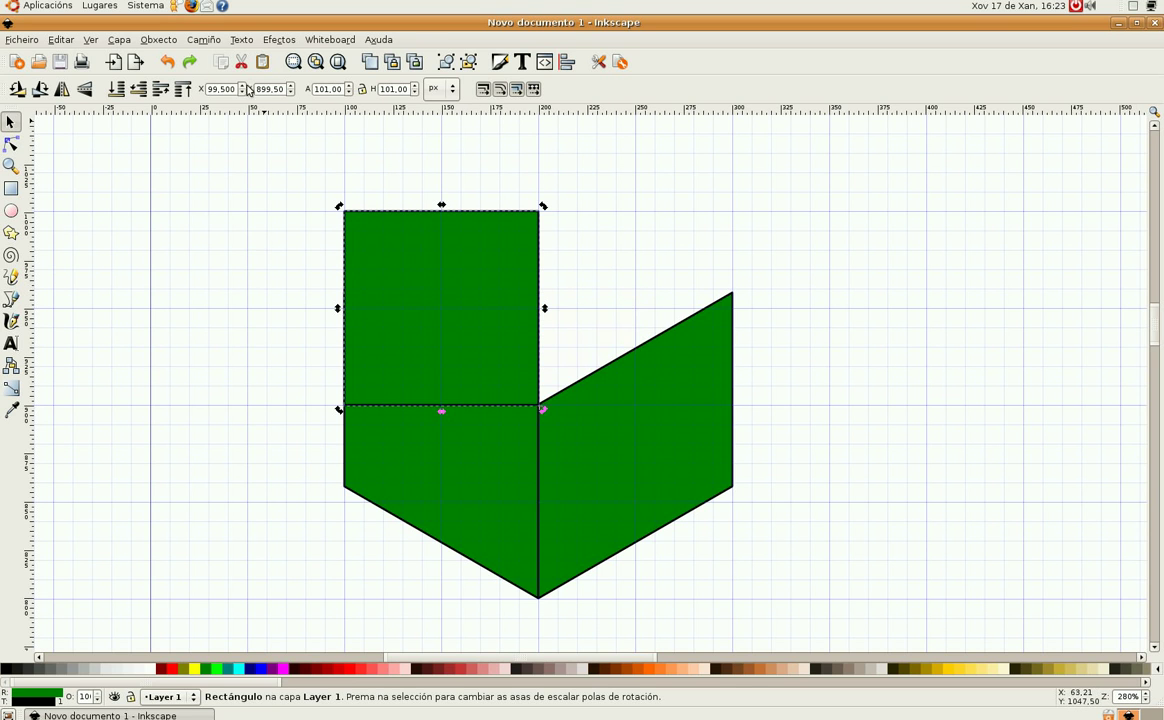
click(158, 40)
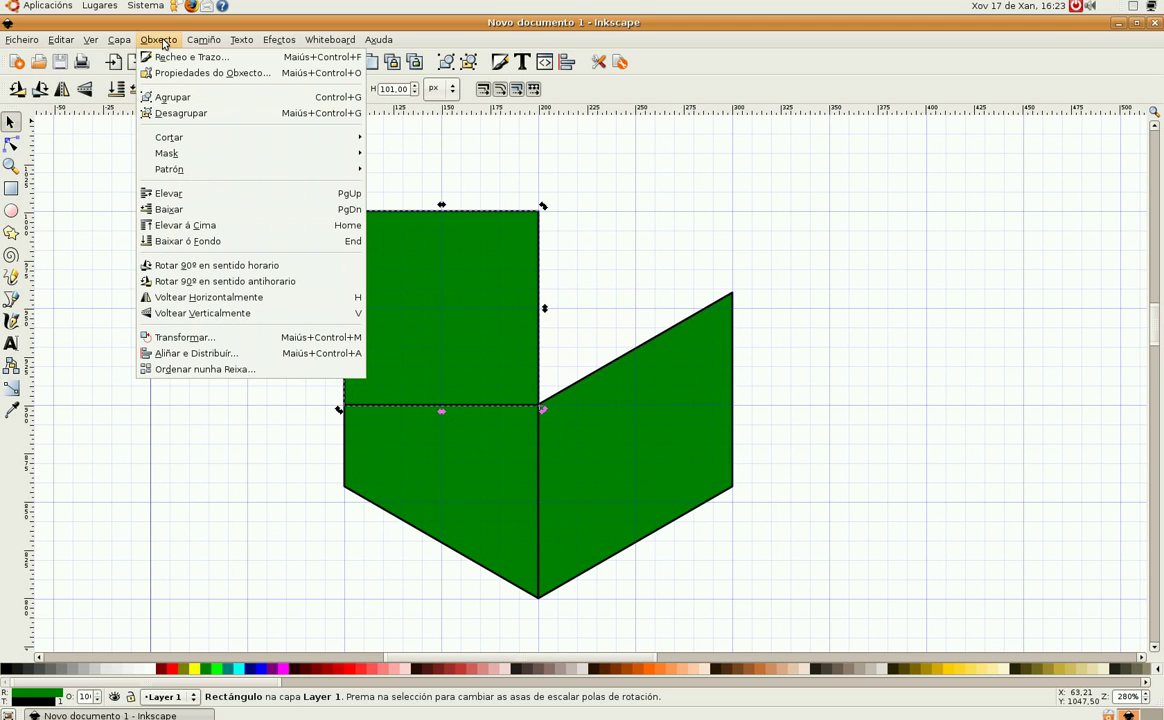
click(205, 342)
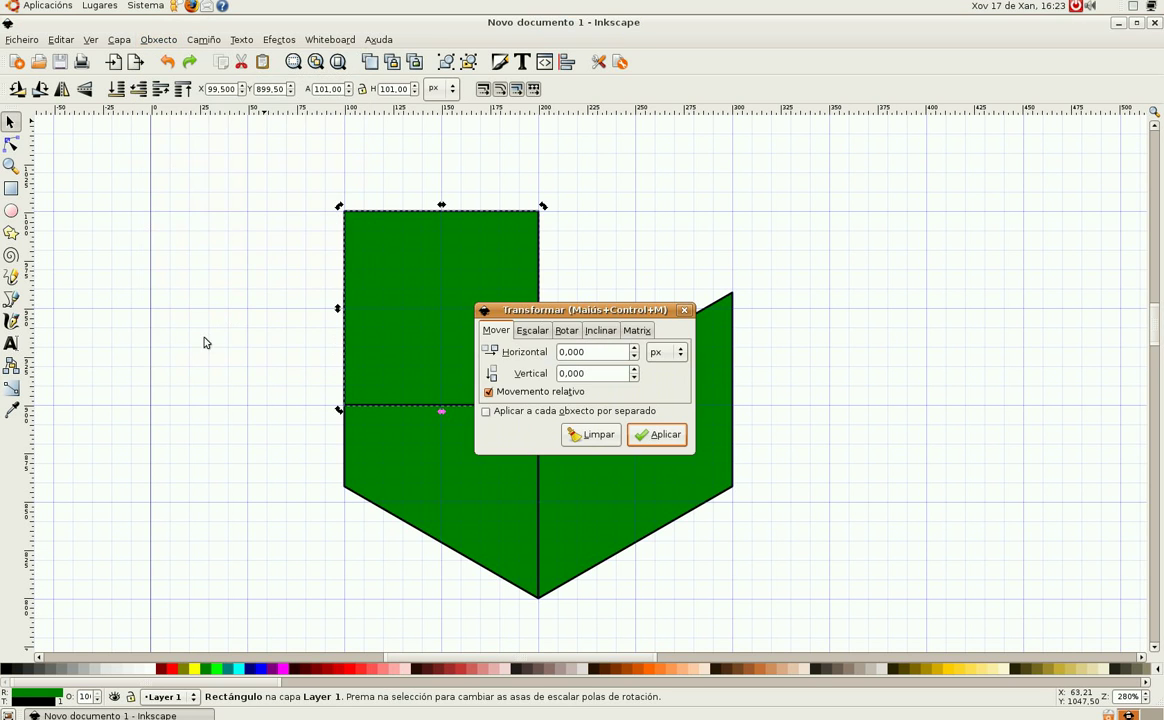
click(533, 331)
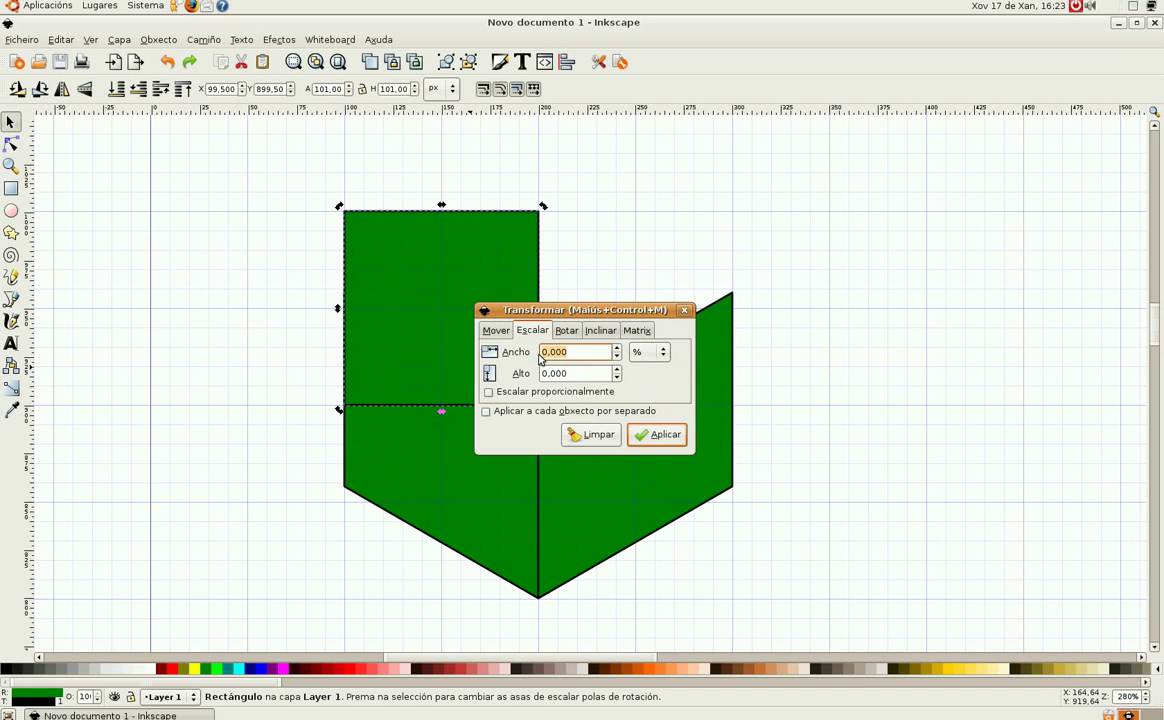
text(15.5)
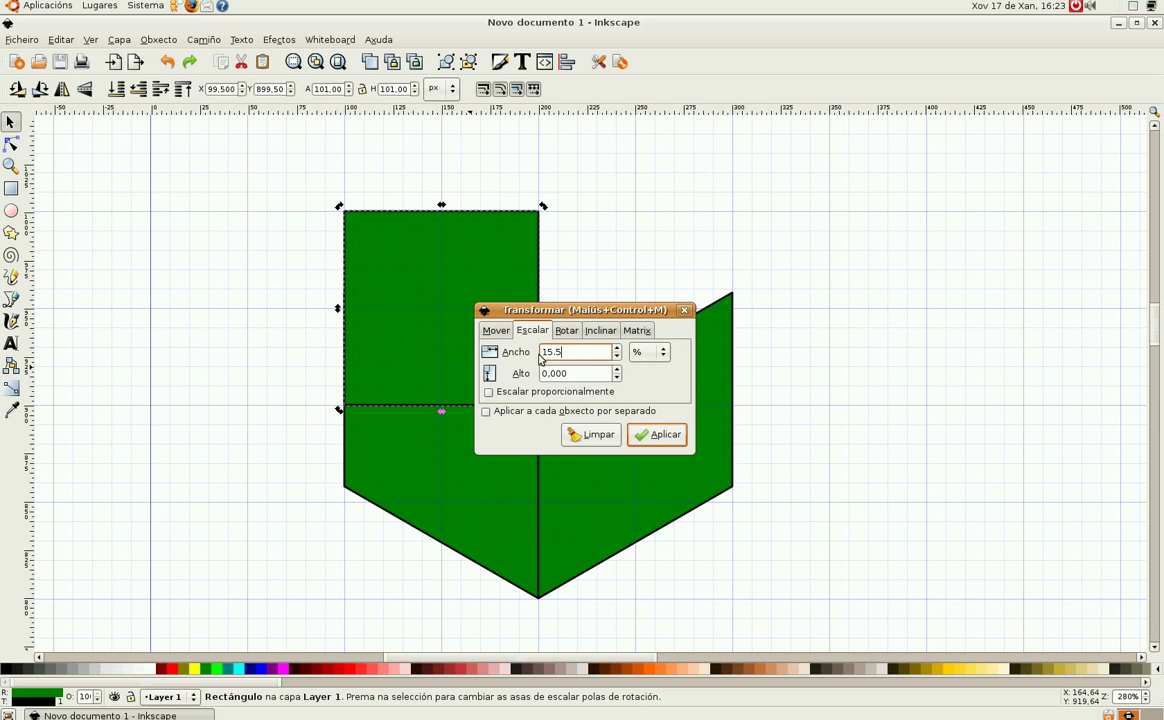
click(641, 444)
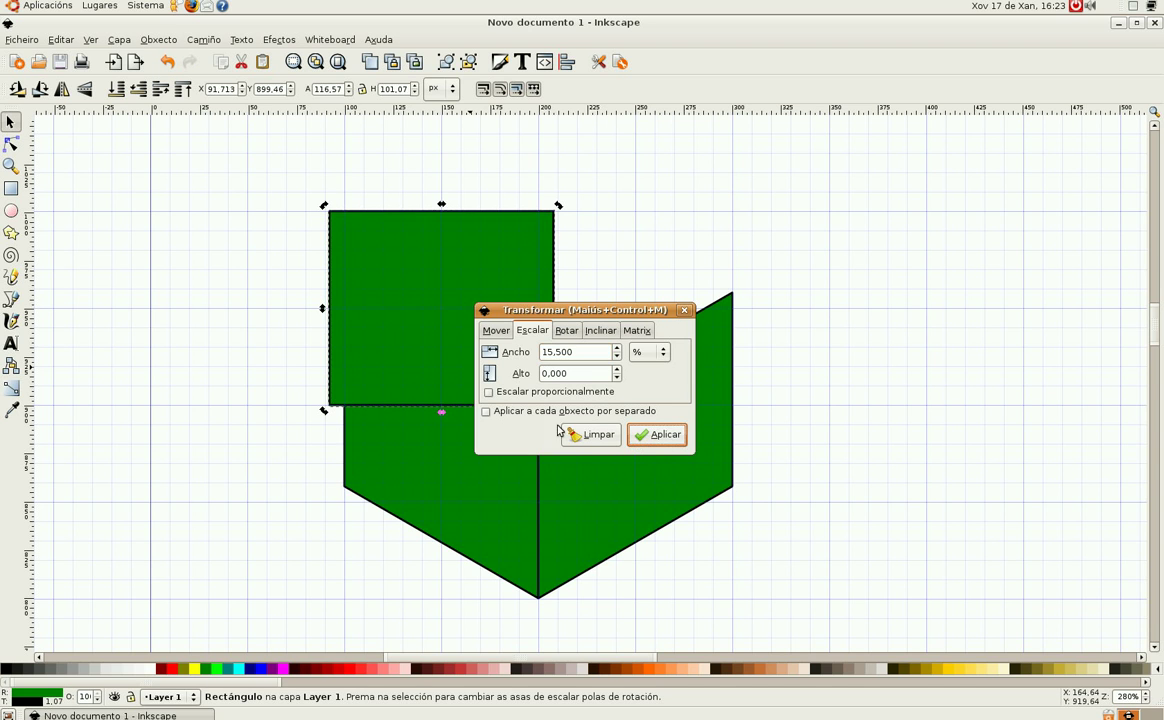
click(684, 310)
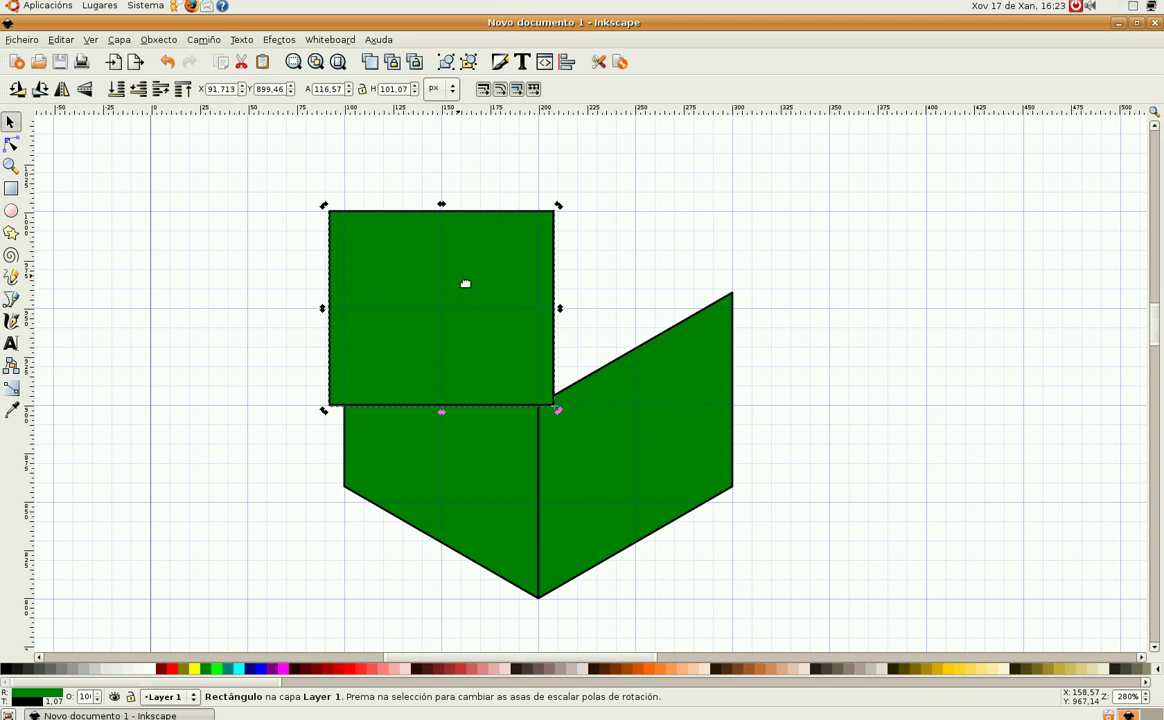
mouse_move(501, 262)
mouse_down()
mouse_move(488, 249)
mouse_move(481, 265)
mouse_up()
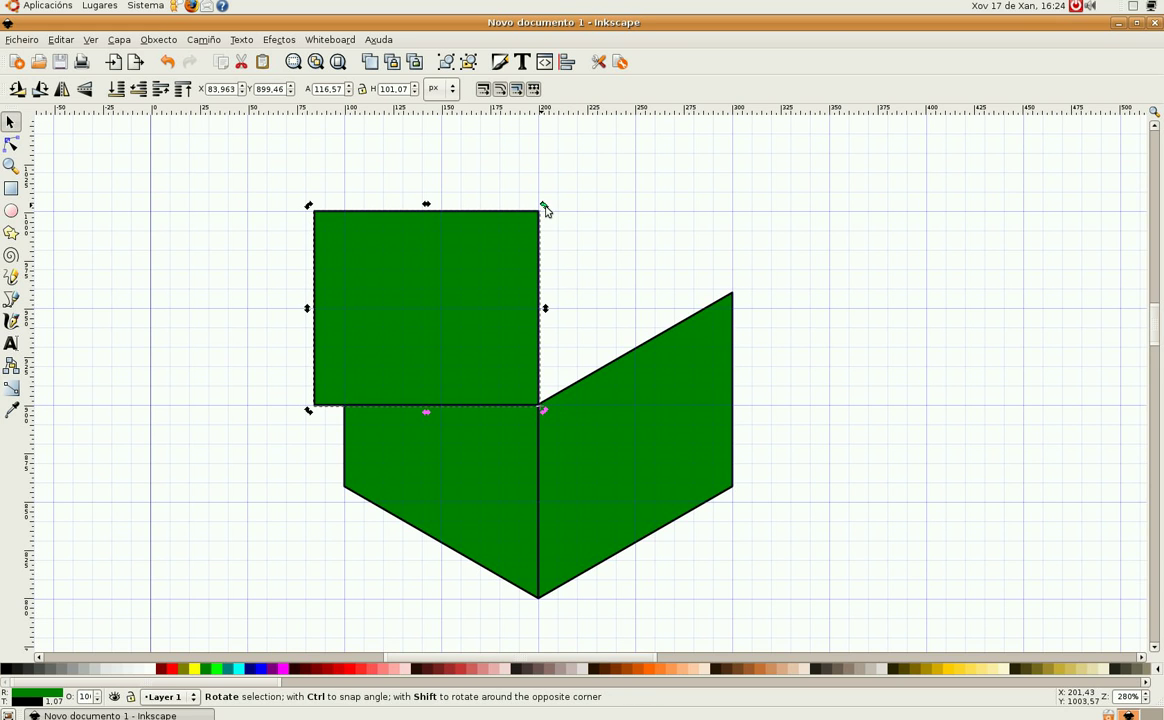
Skew the widened square horizontally to the right with snapped angle and rotate it clockwise to fit as the cube's top face.
drag(426, 205, 535, 213)
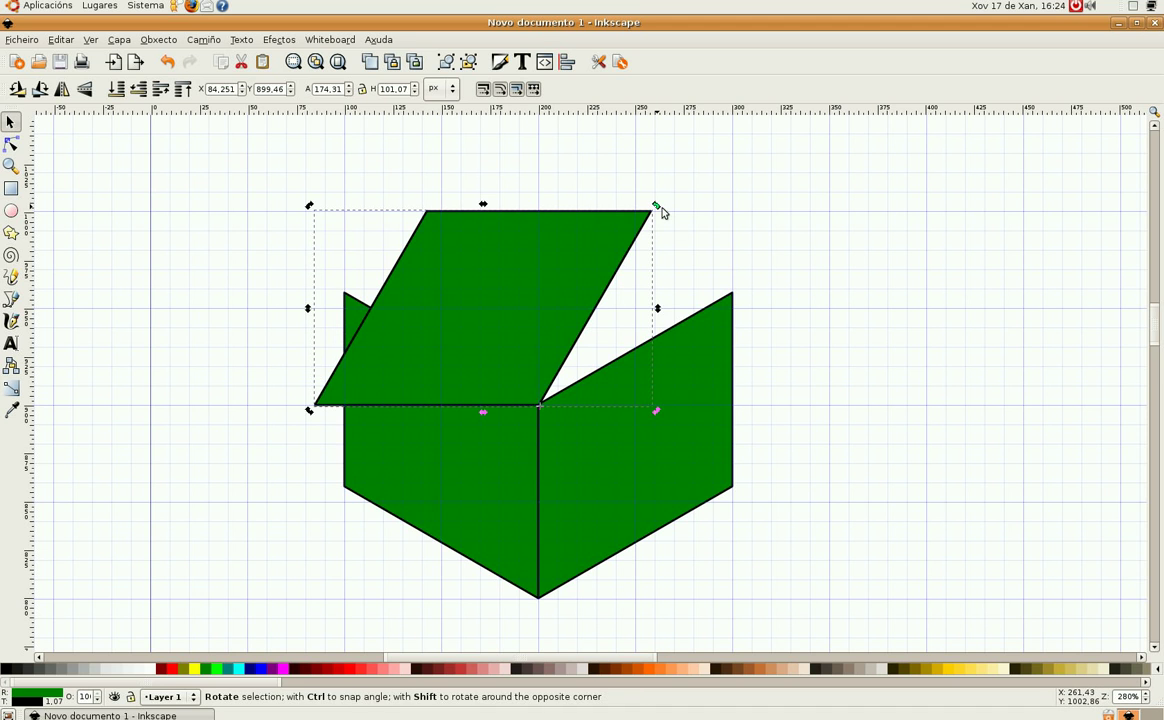
drag(660, 209, 746, 270)
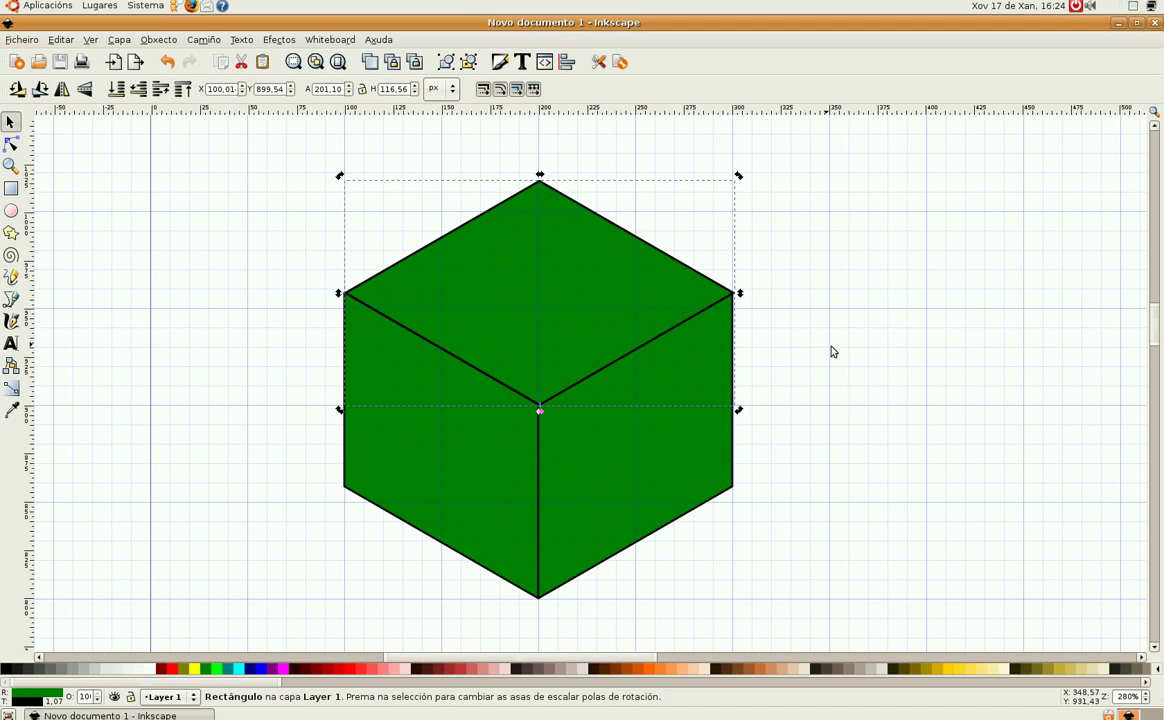
click(855, 415)
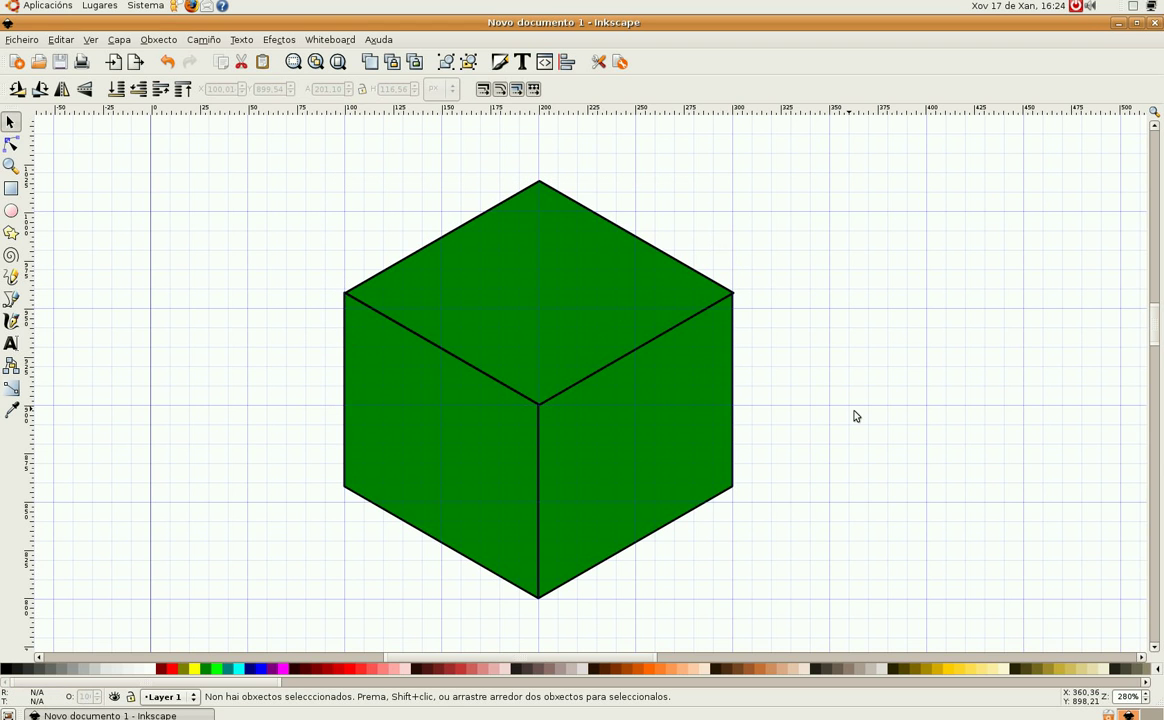
Group the cube's three faces and move the group slightly down and right to about X 109, Y 769.5 px.
scroll(855, 415, down, 1)
ctrl+scroll(855, 415, down, 3)
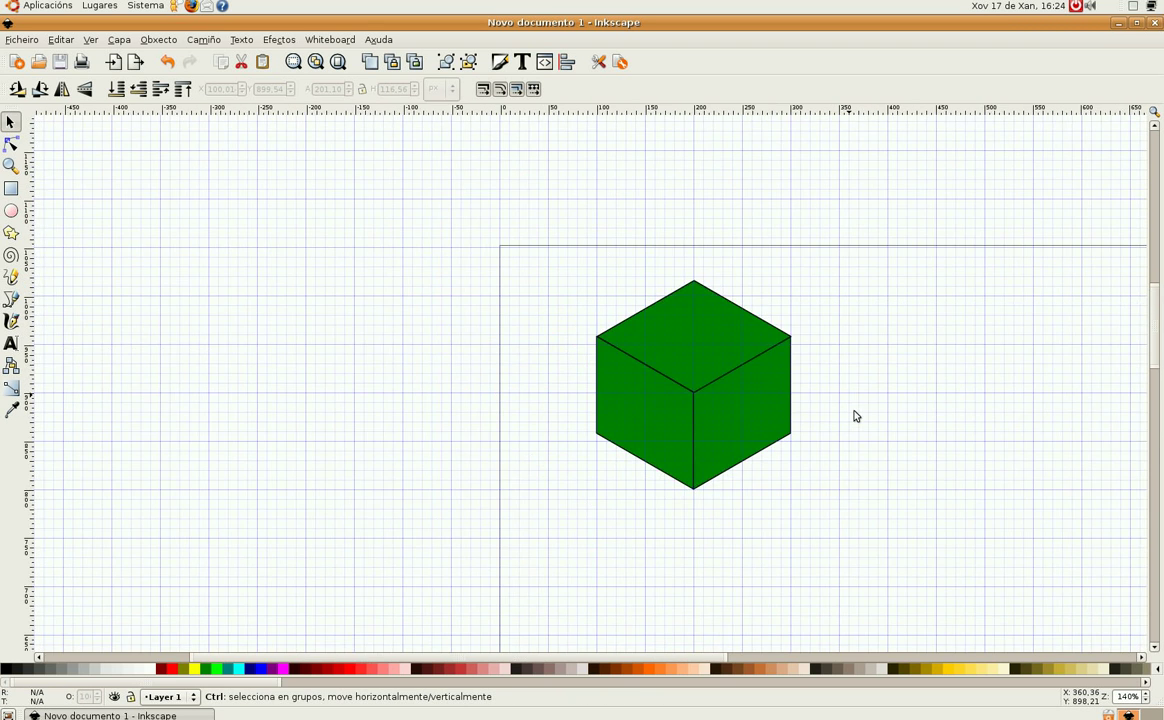
drag(735, 660, 866, 662)
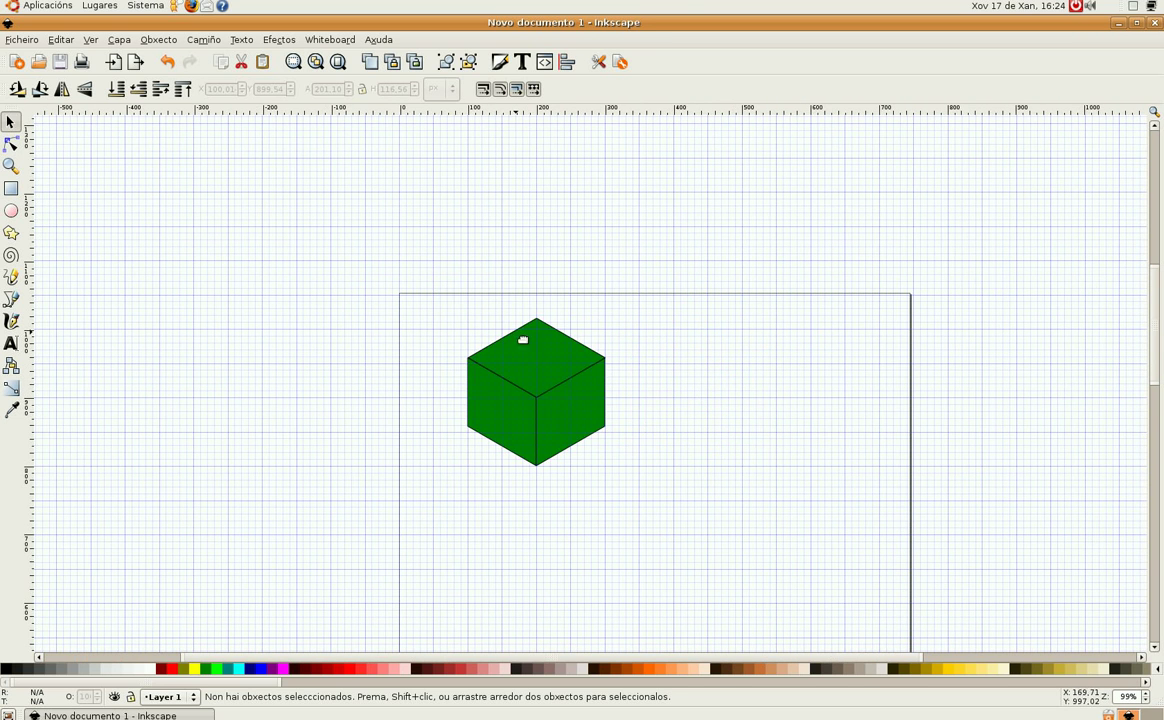
drag(459, 313, 646, 482)
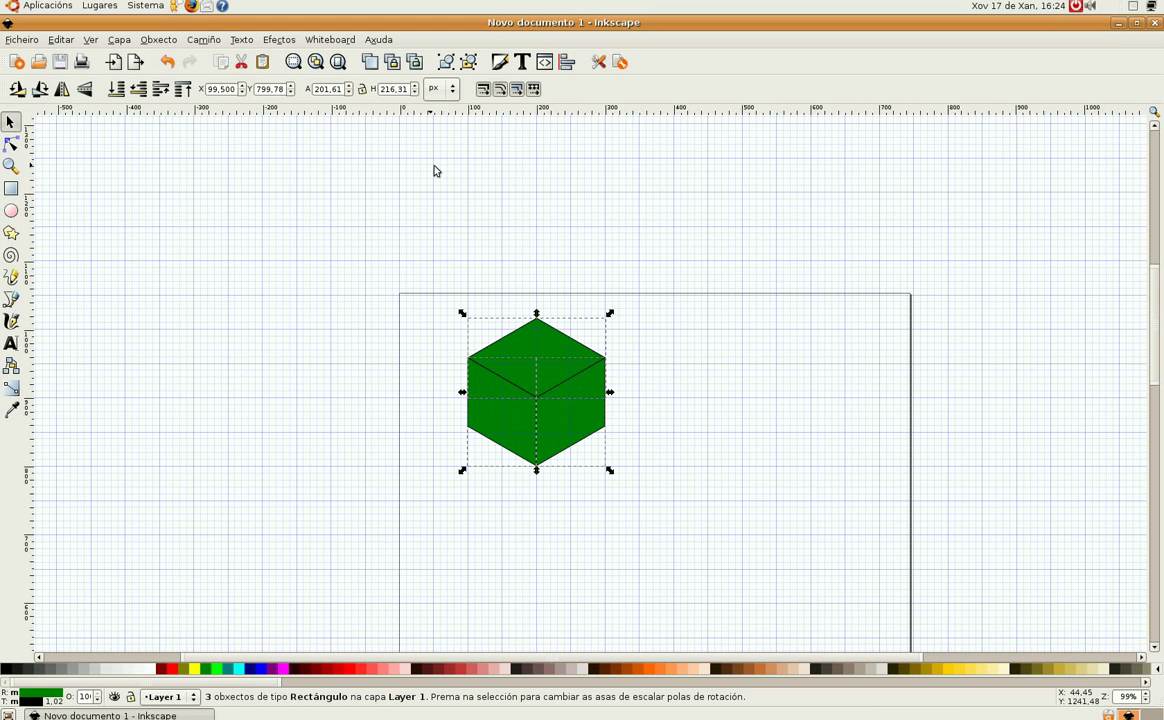
click(447, 62)
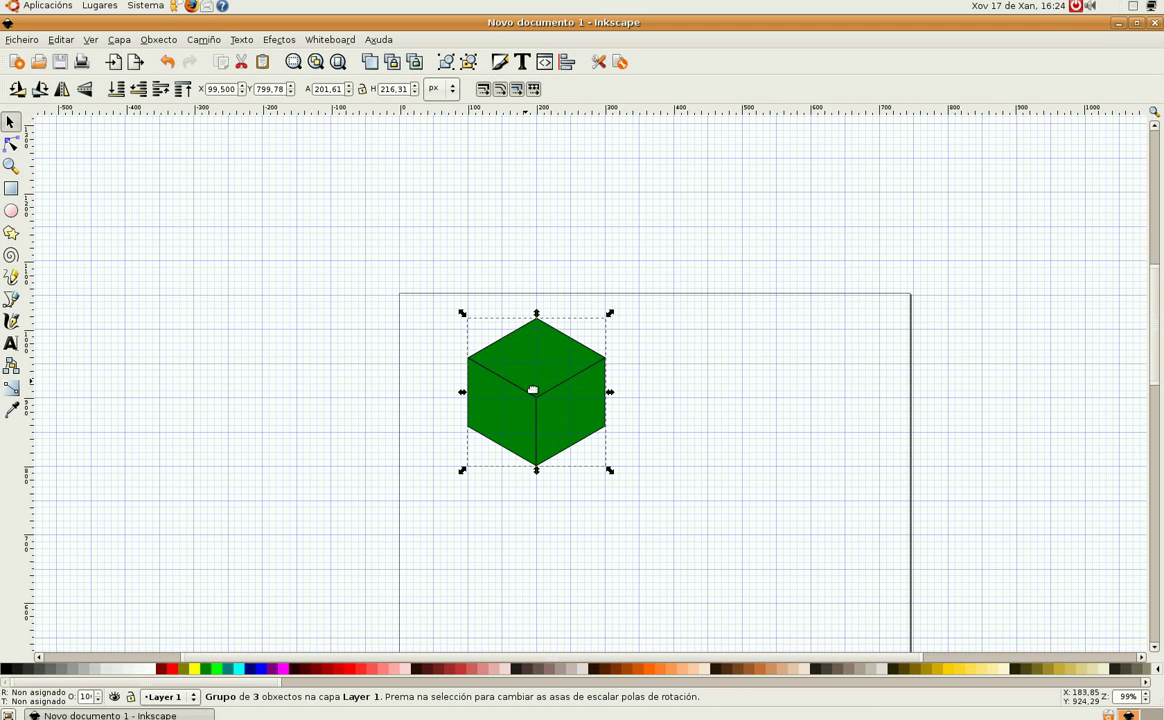
drag(533, 390, 540, 411)
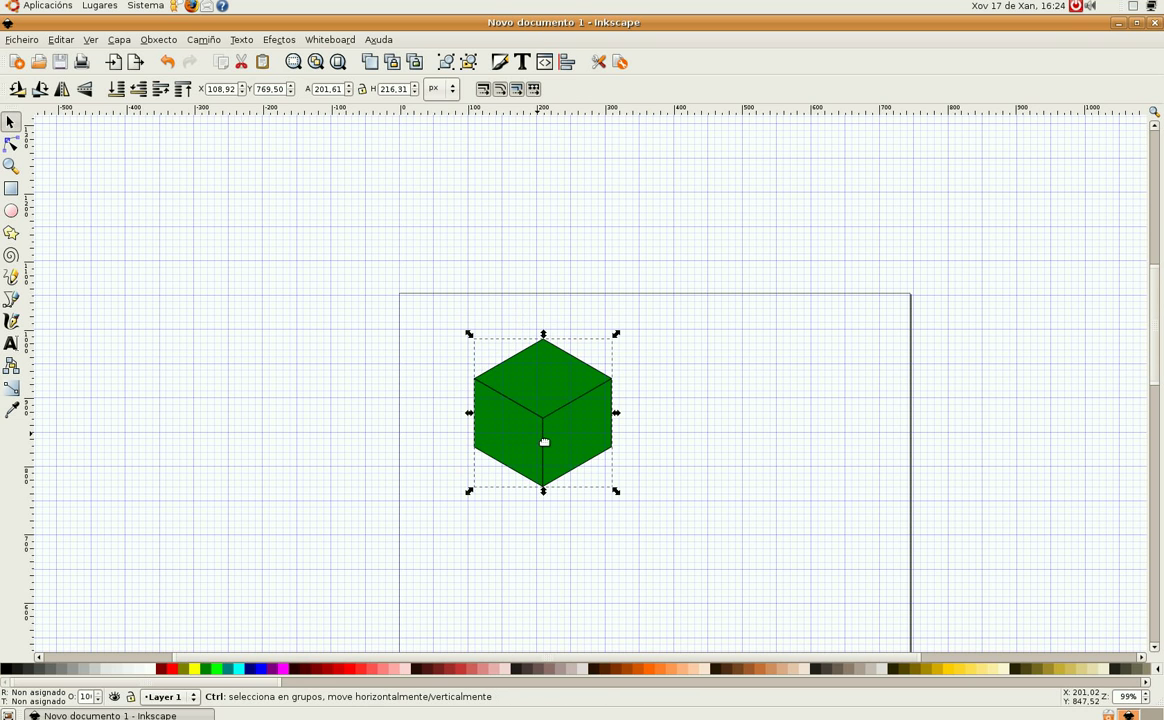
Duplicate the cube twice, placing each copy down and right against the previous cube to form a diagonal row of three.
key(ctrl+d)
drag(531, 457, 697, 467)
key(ctrl+d)
click(626, 429)
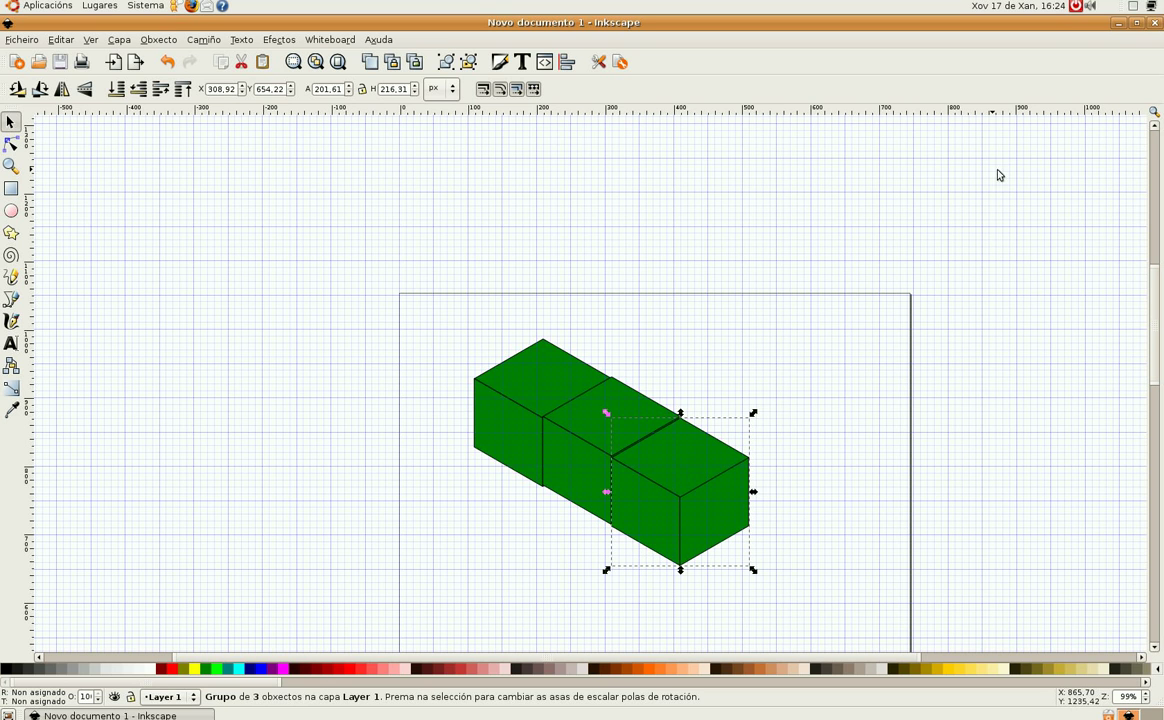